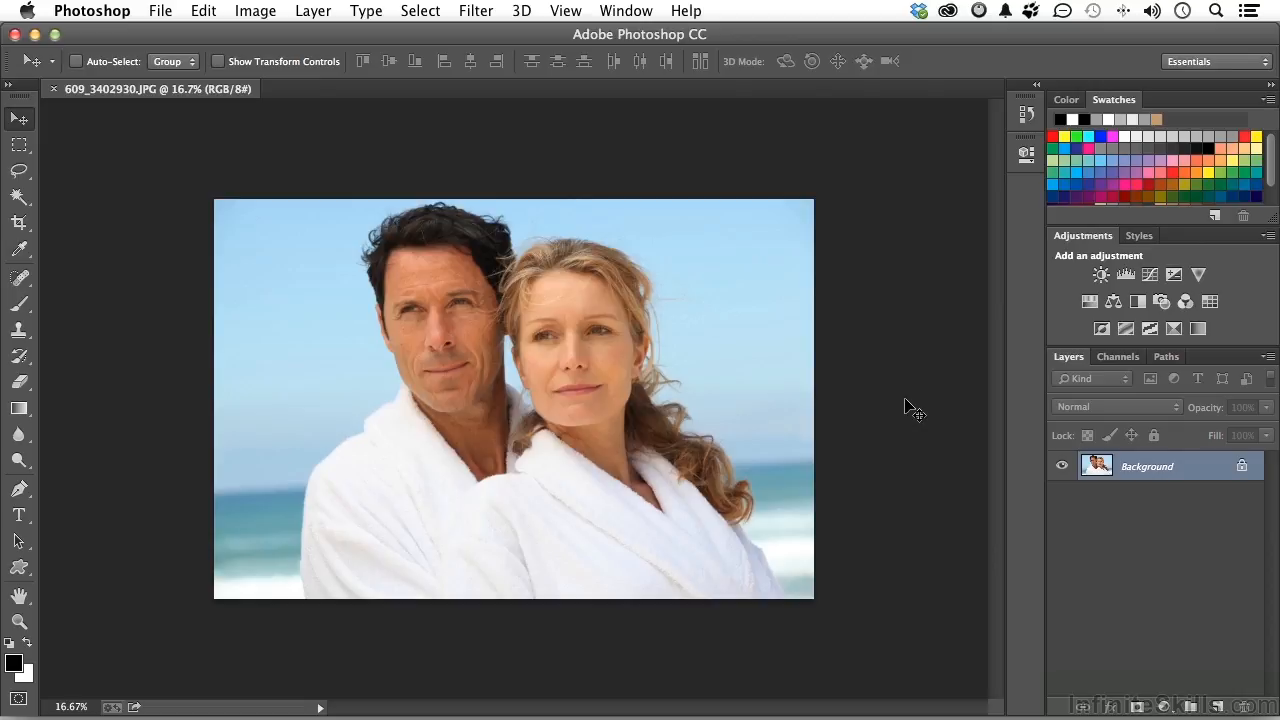
Step: Duplicate the Background layer and add a Black & White adjustment layer above the copy
left_click_drag(1097, 469, 1218, 706)
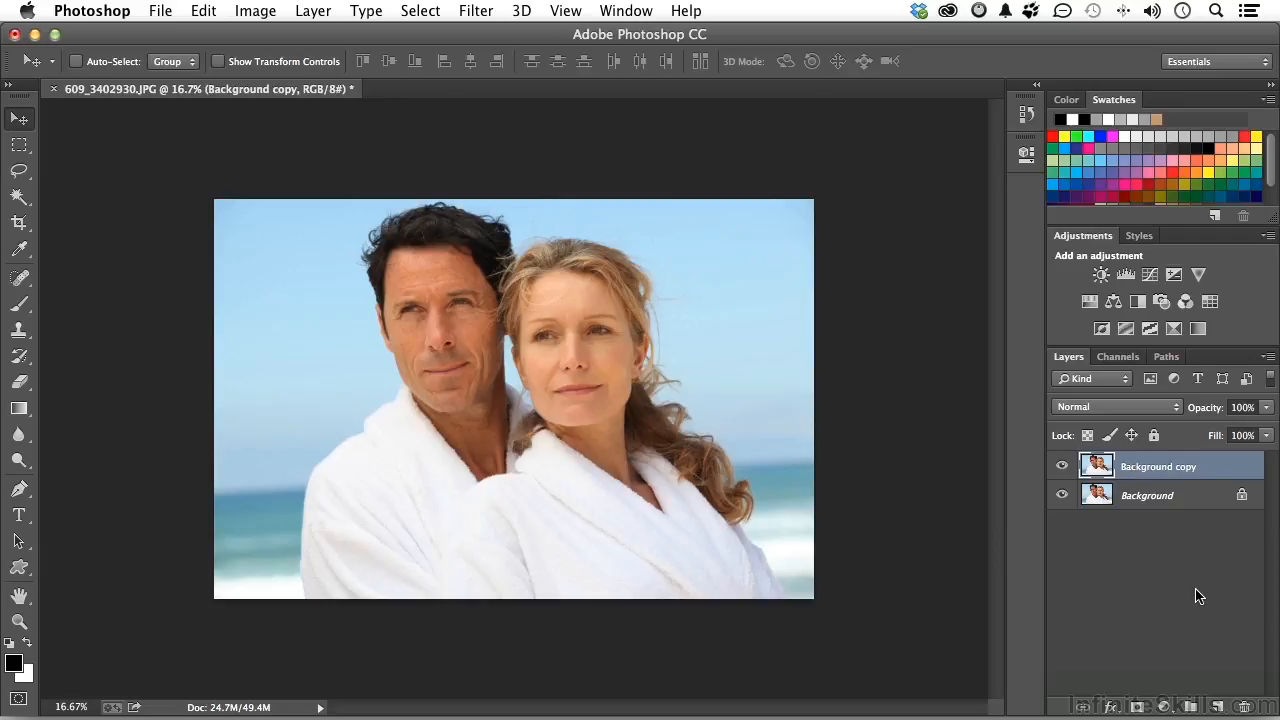
left_click(1165, 708)
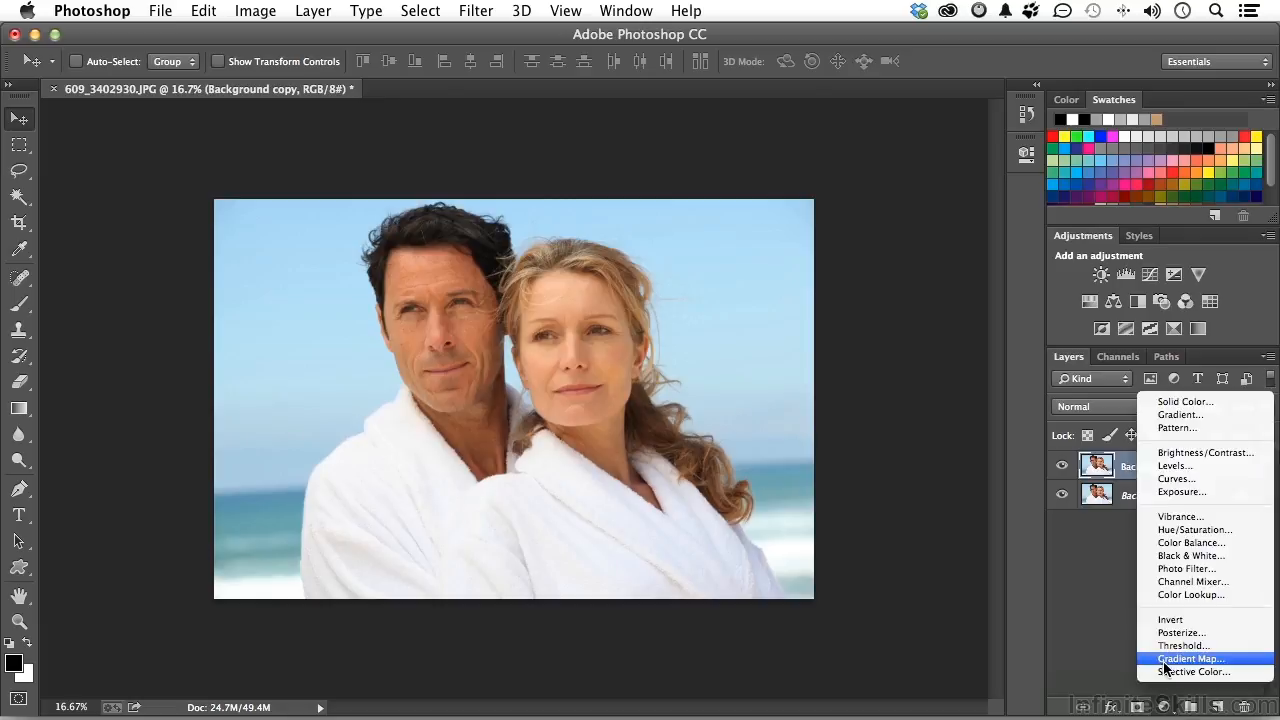
left_click(1178, 556)
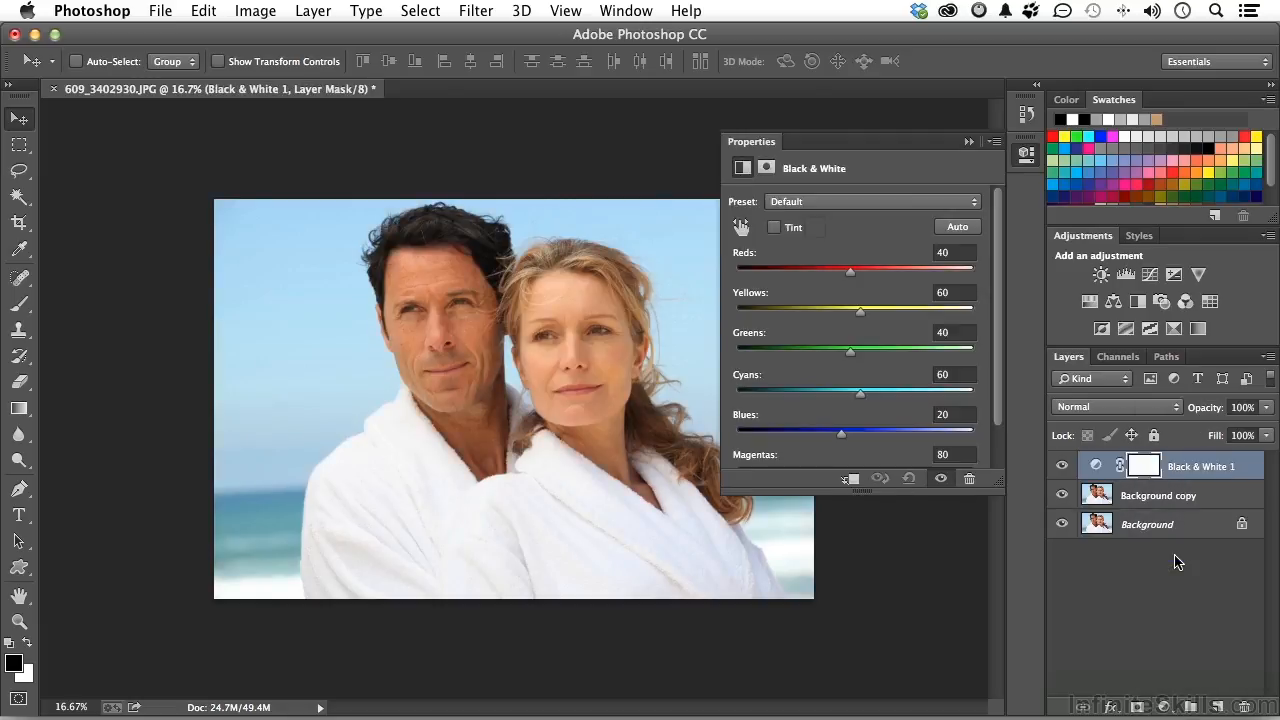
Step: Darken the sky with the Black & White on-image adjustment, lowering Cyans to -62, and collapse the adjustment's properties
left_click(740, 228)
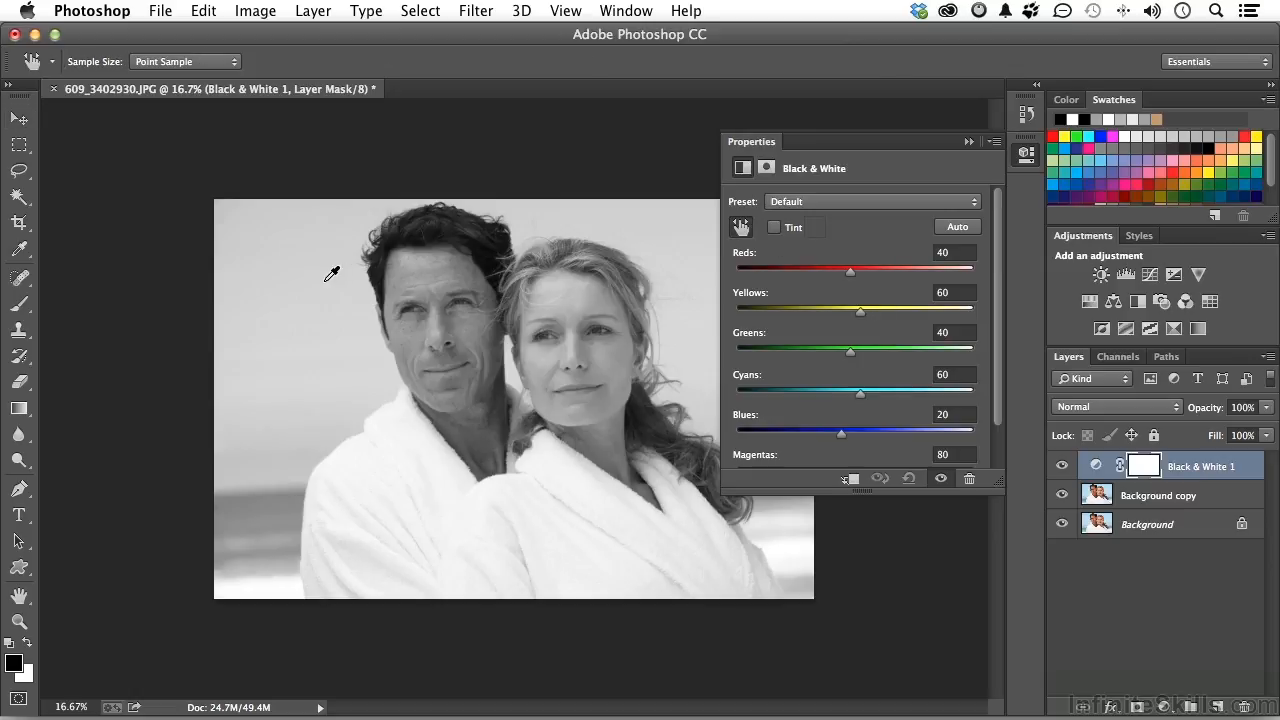
left_click_drag(300, 284, 178, 300)
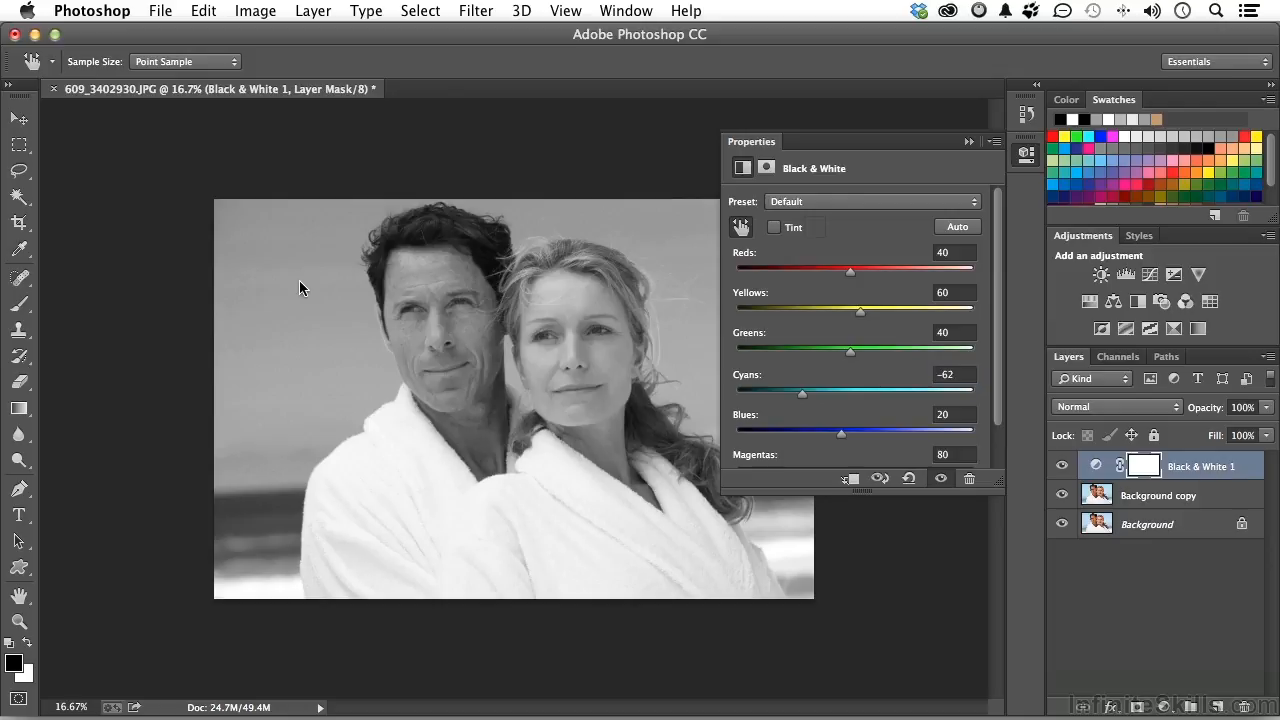
left_click(967, 143)
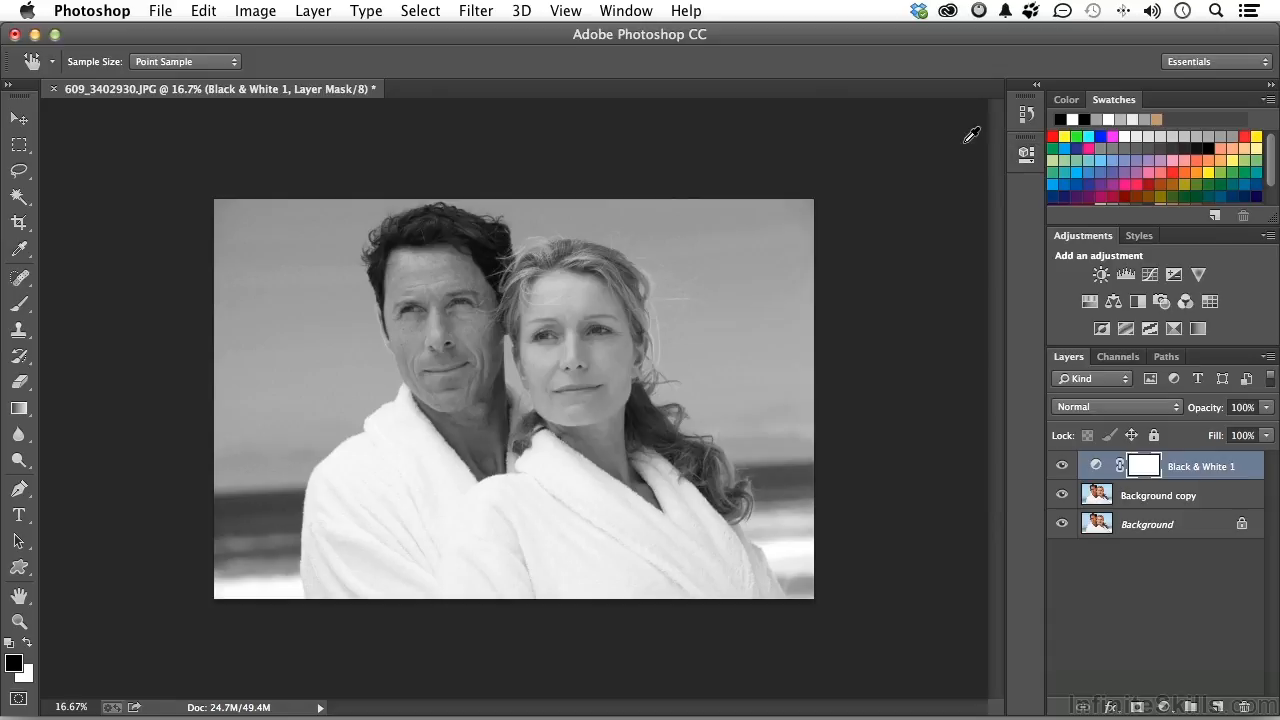
Step: Create a new alpha channel and set the Gradient tool to a linear black-to-white gradient
left_click(1129, 356)
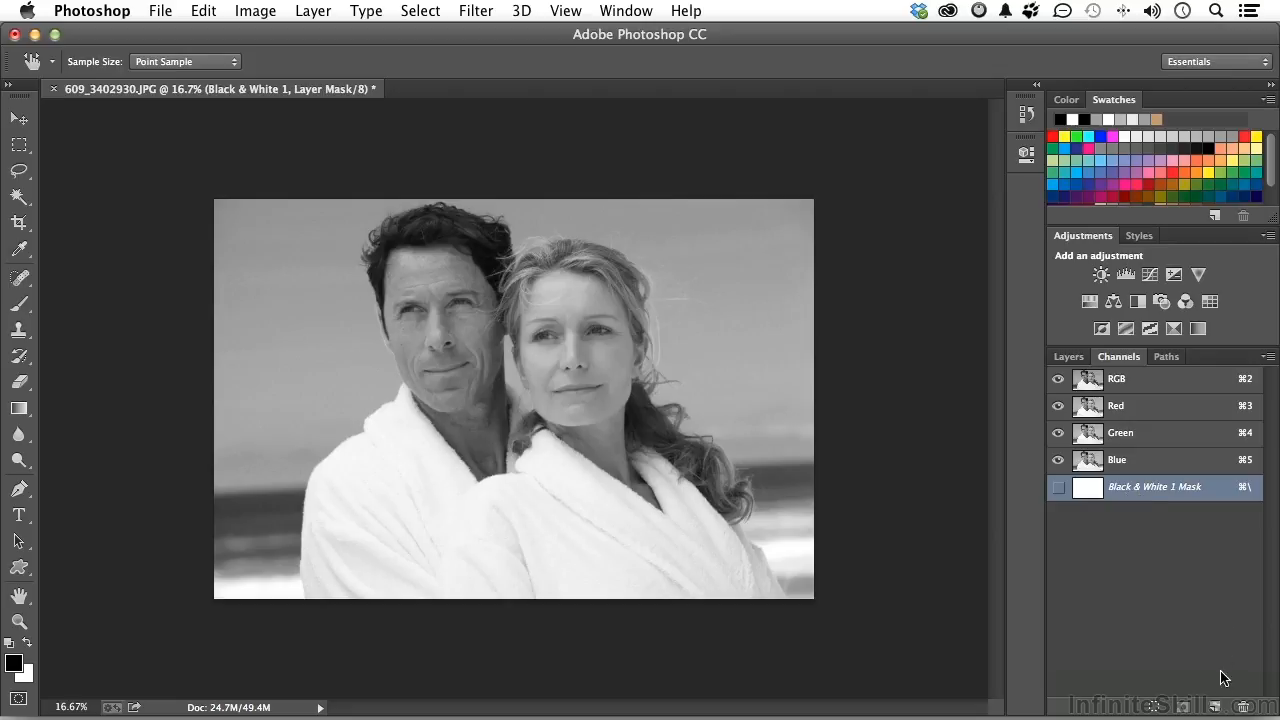
left_click(1216, 707)
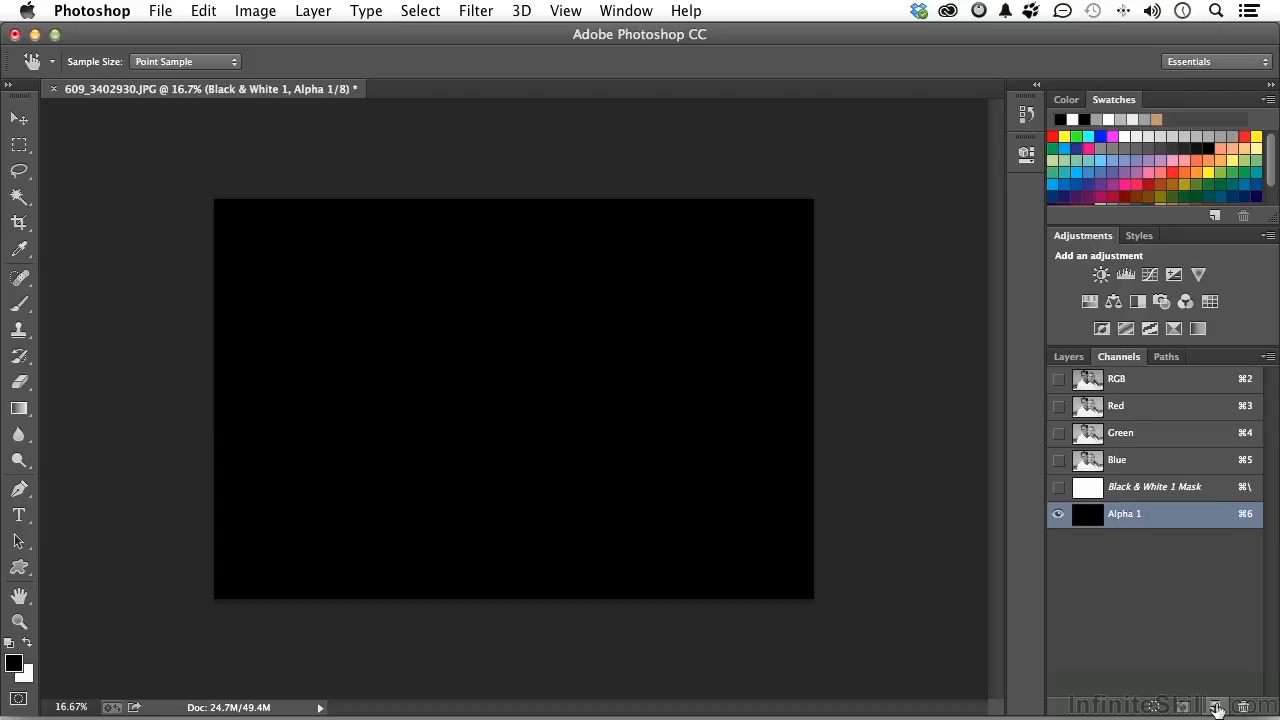
left_click(19, 409)
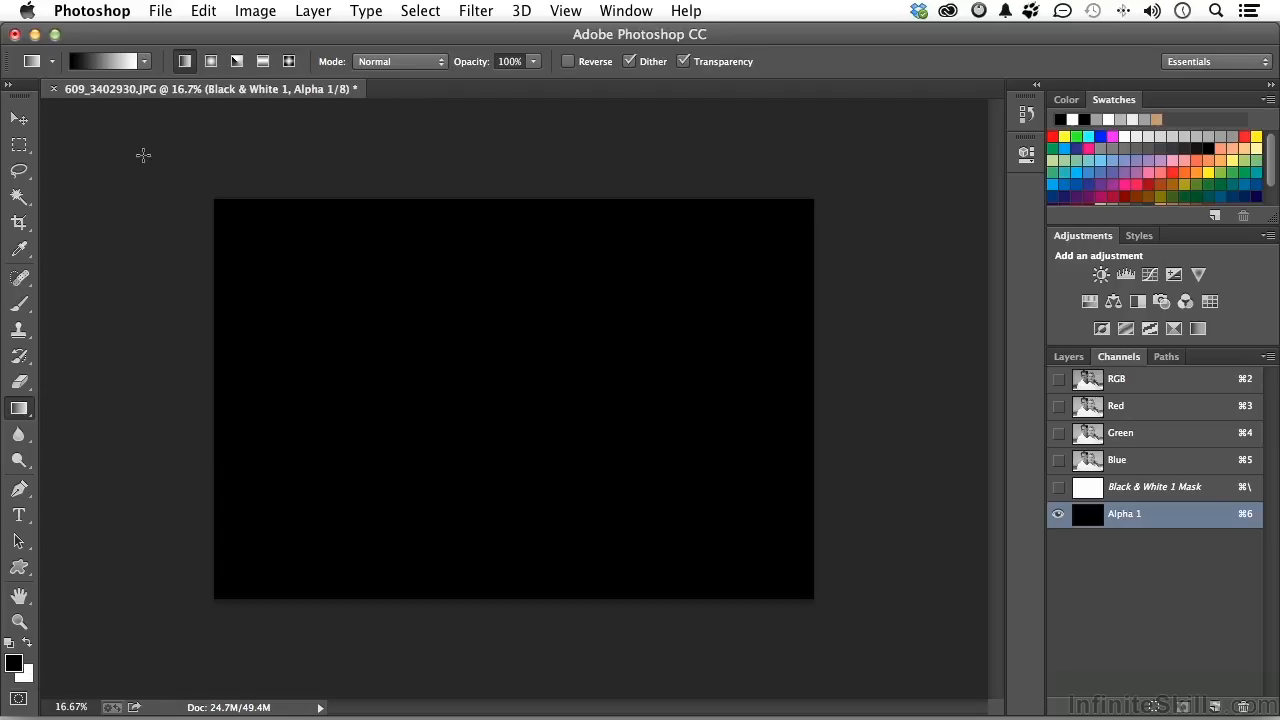
left_click(145, 62)
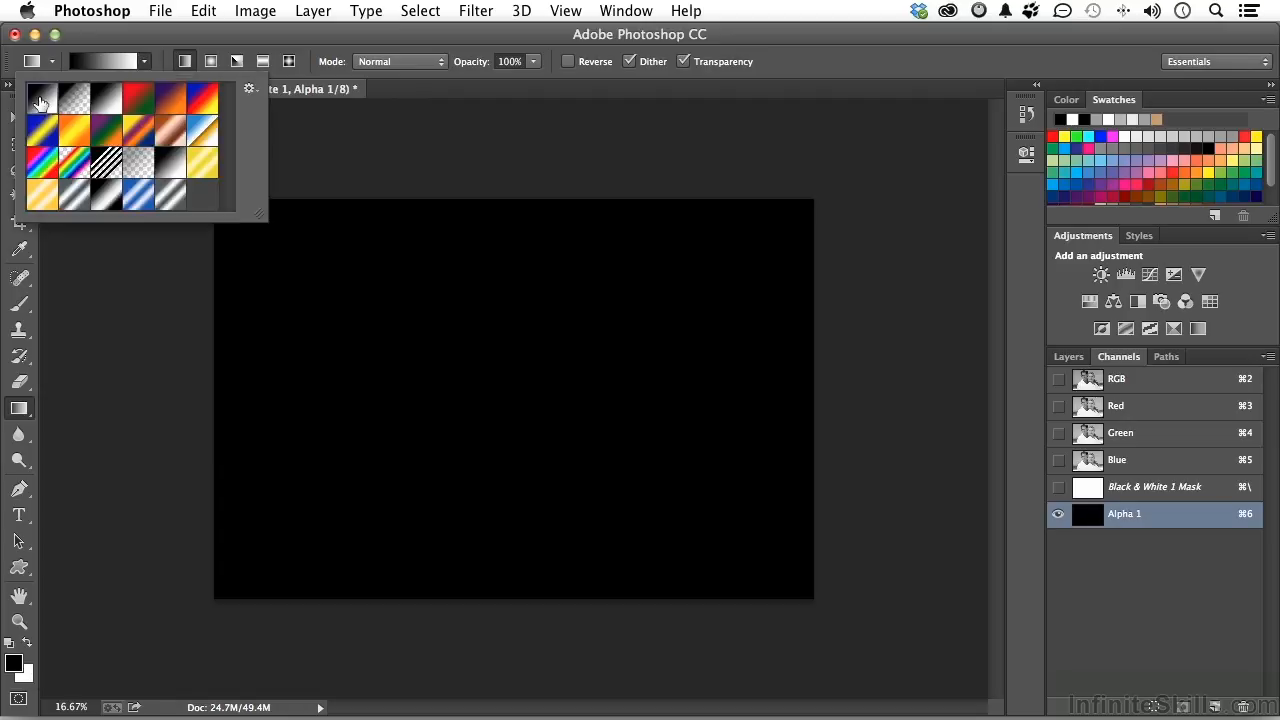
left_click(185, 64)
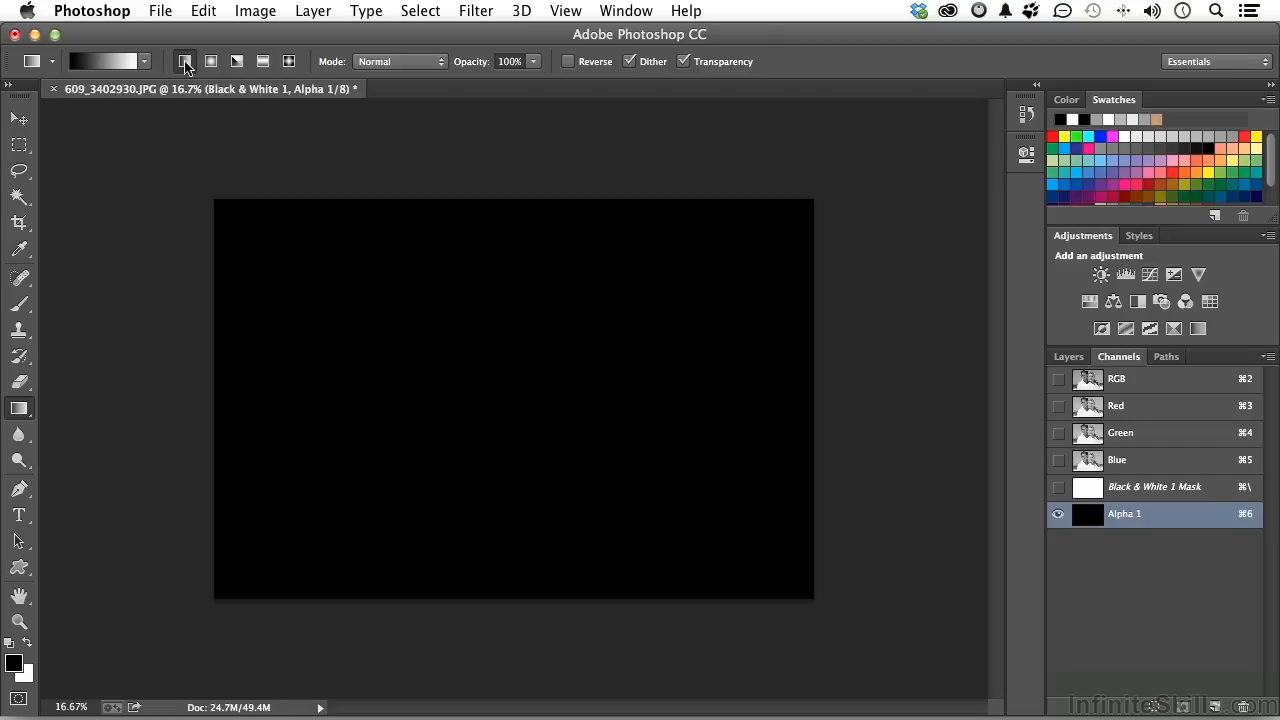
Step: Show the rulers and place a vertical guide at the image's horizontal centre, at 25 on the ruler
left_click(566, 11)
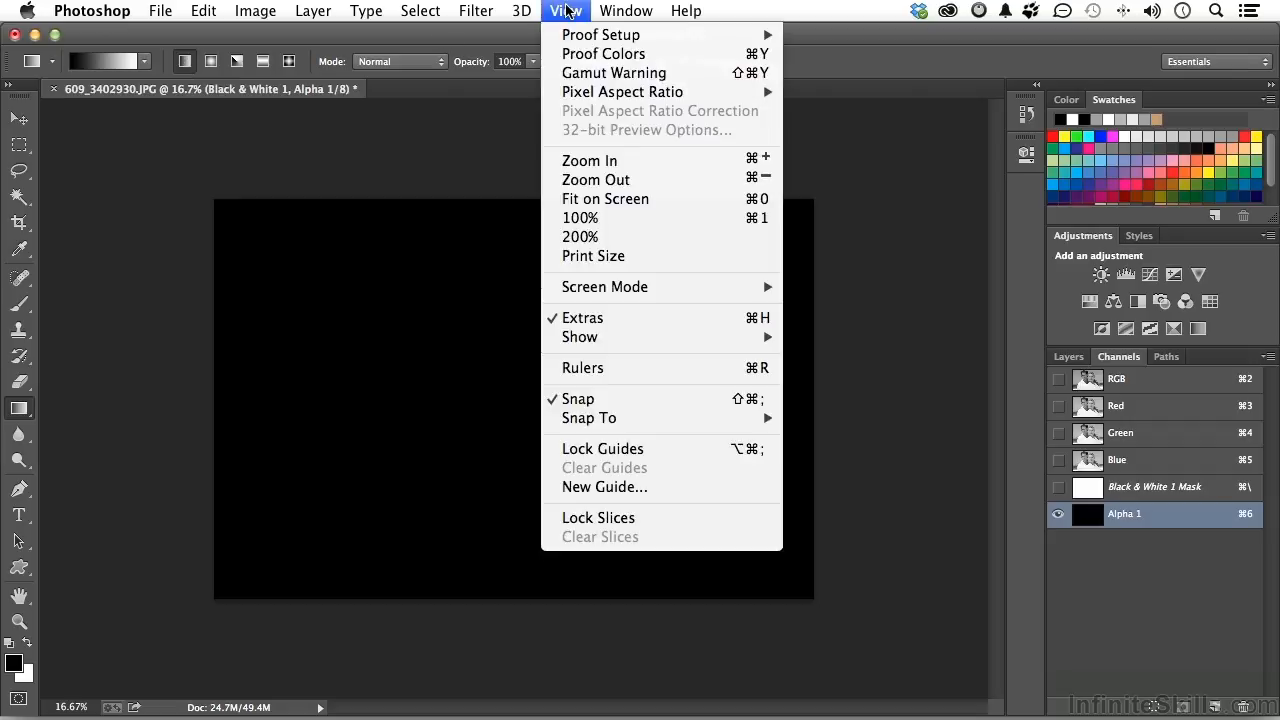
left_click(630, 369)
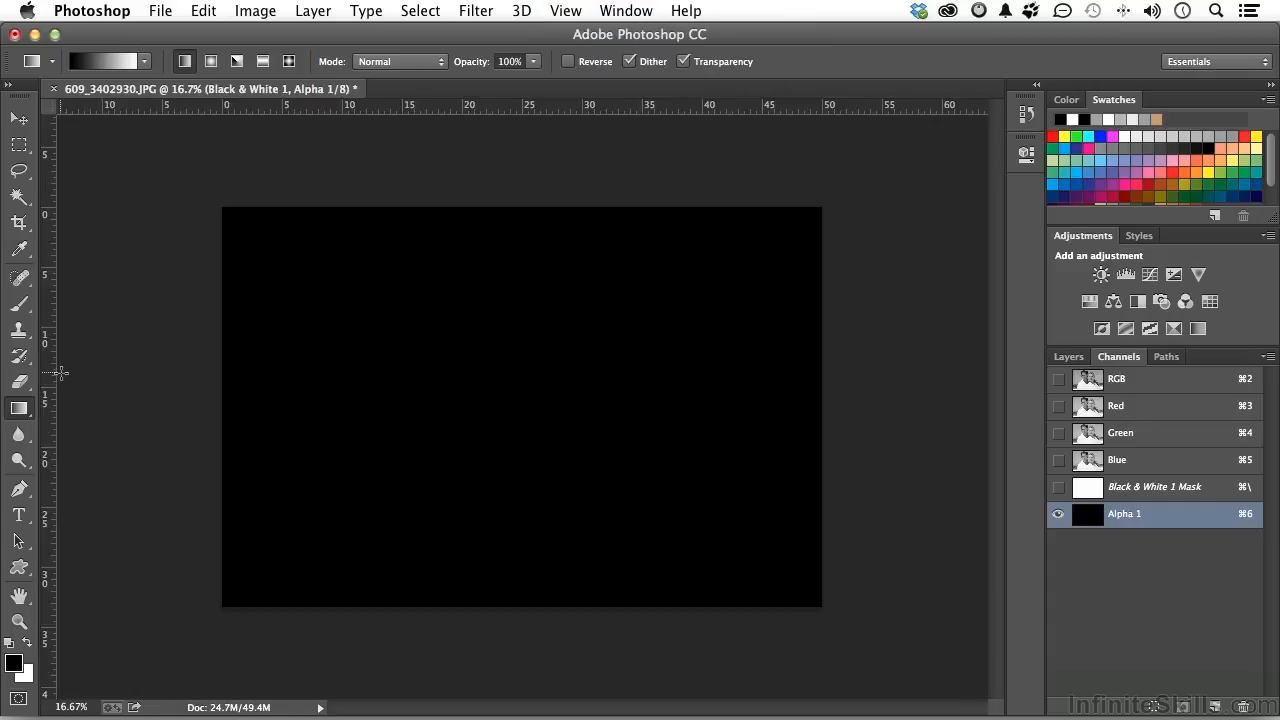
left_click_drag(47, 383, 526, 385)
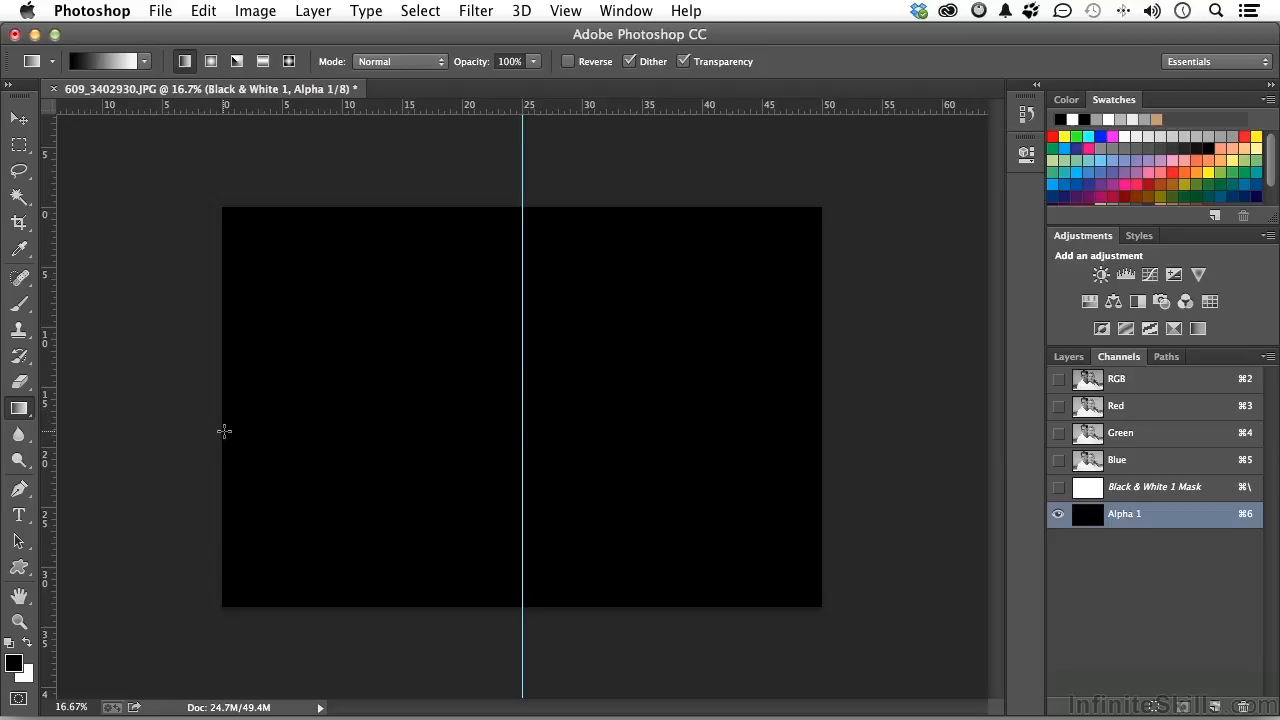
Step: Try Normal-mode gradients in the alpha channel, one from the image's left edge and one from its right edge to the centre guide
left_click_drag(224, 431, 519, 437)
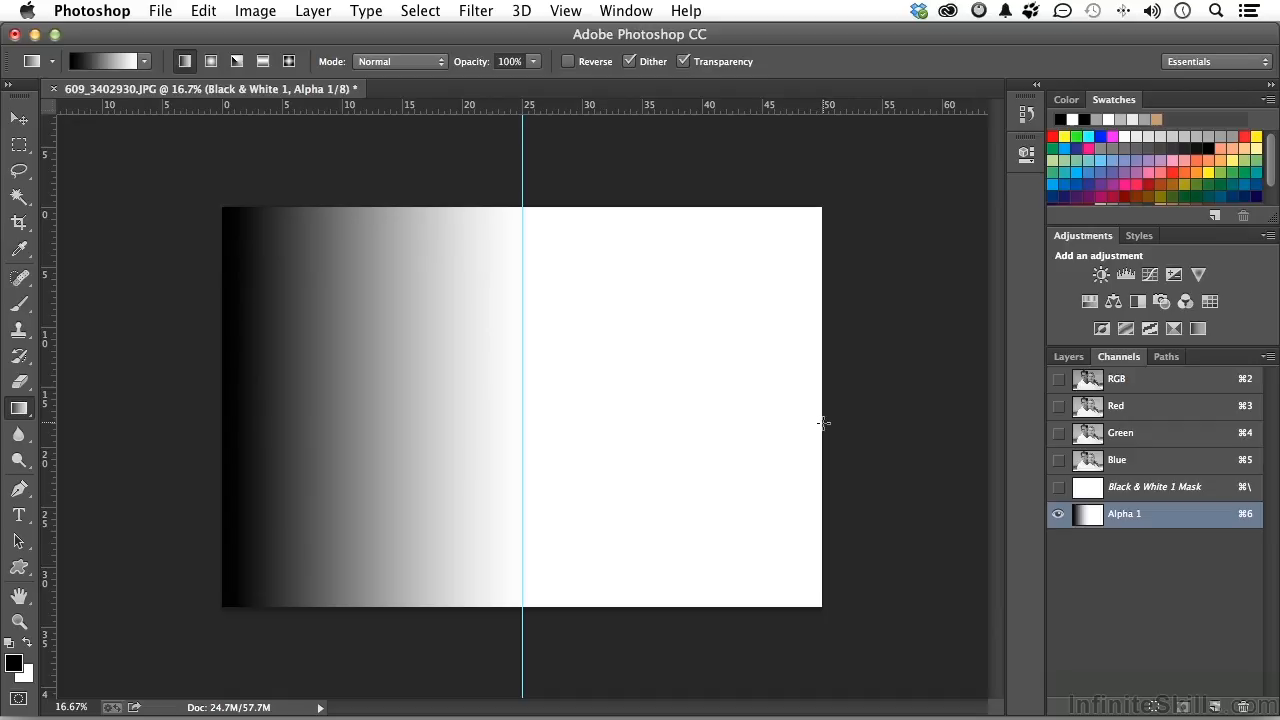
left_click_drag(822, 422, 525, 437)
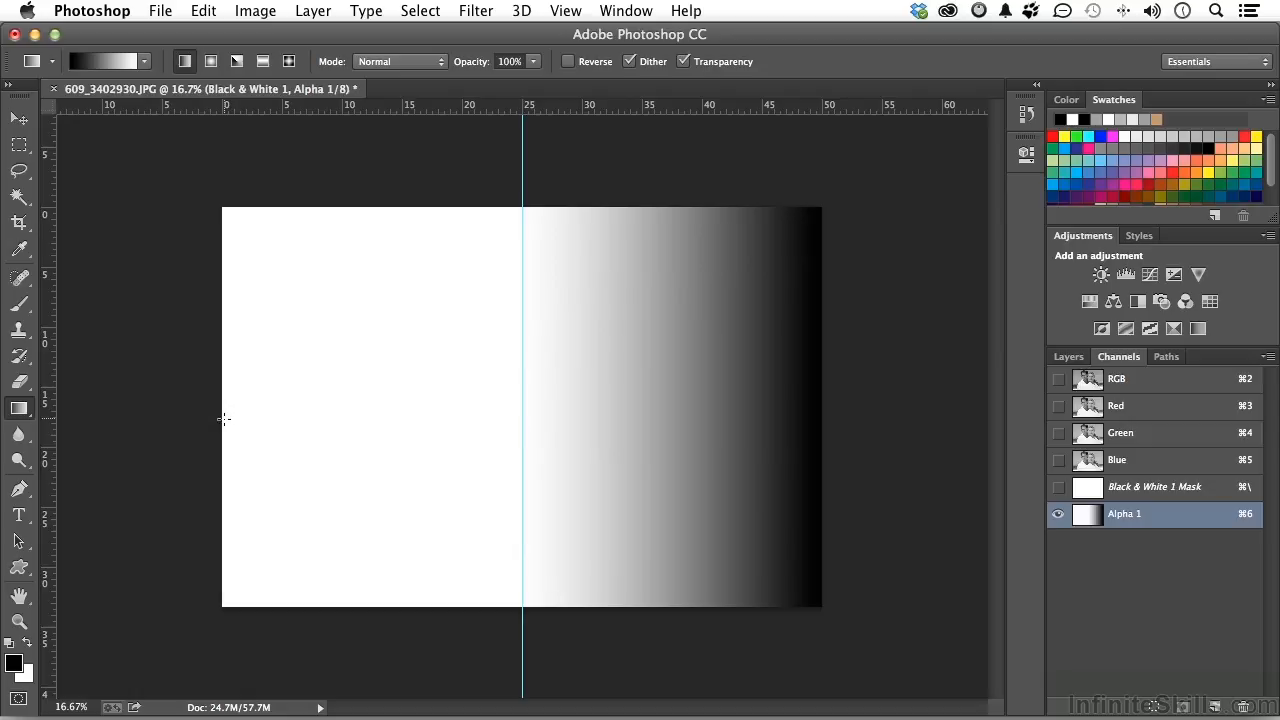
Step: Draw a black-to-white gradient from the image's left edge to the centre guide, and a mirrored one from its right edge in Multiply mode
left_click_drag(221, 421, 522, 422)
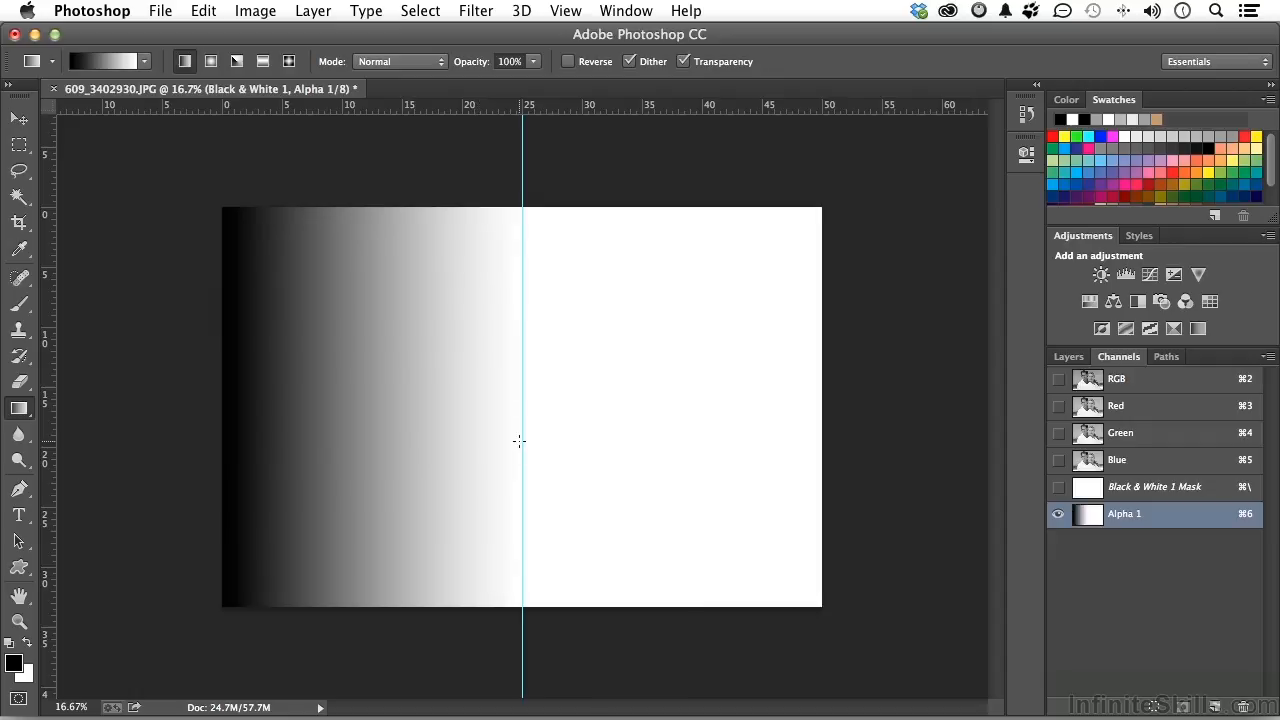
left_click(418, 62)
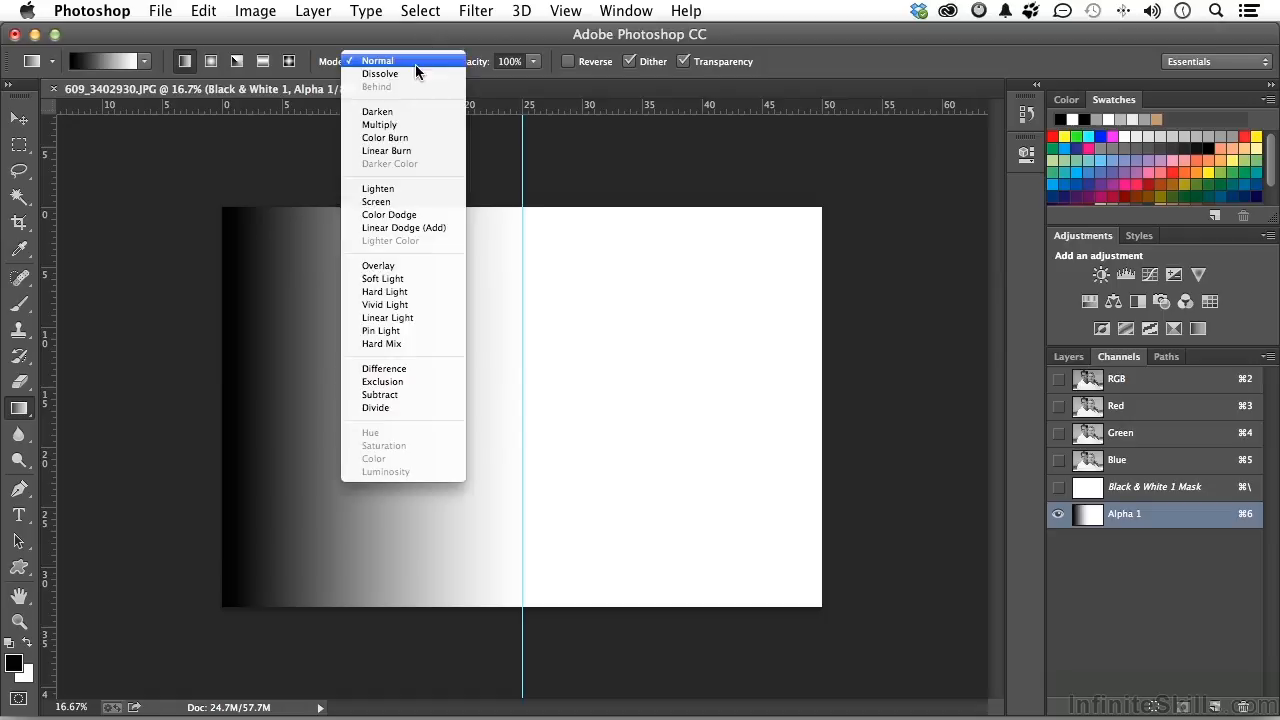
left_click(402, 124)
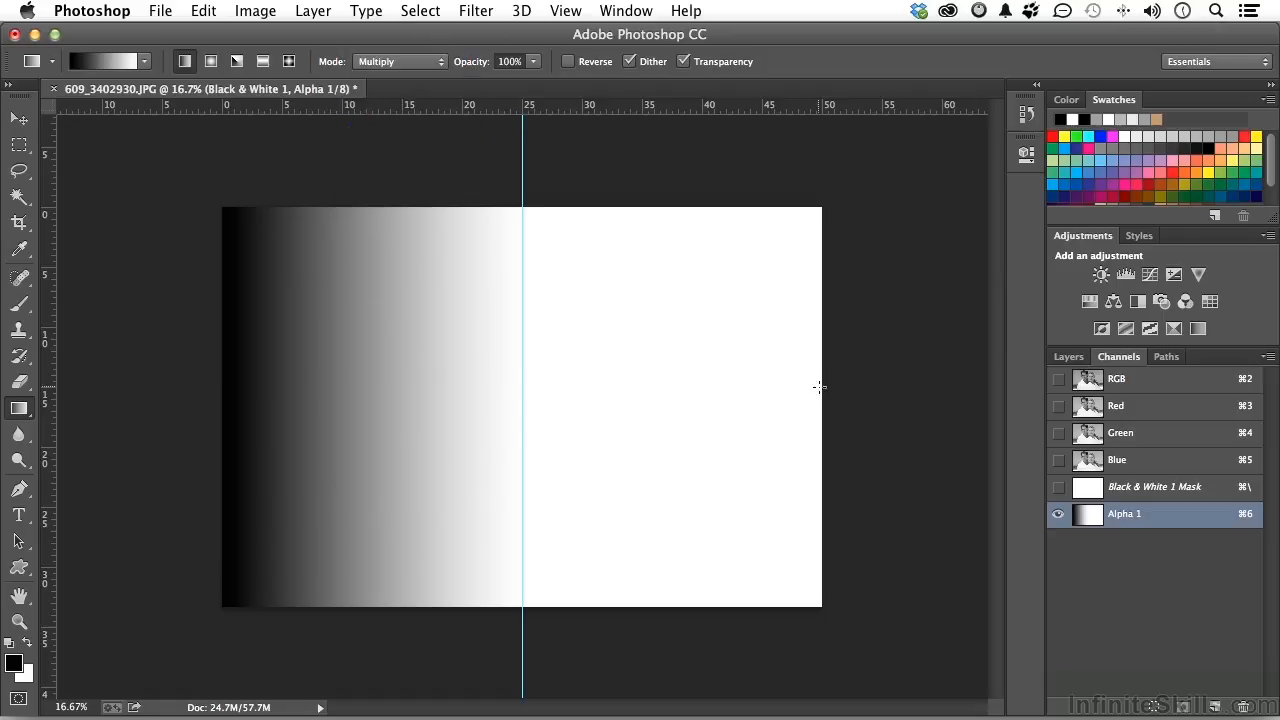
left_click_drag(820, 387, 526, 412)
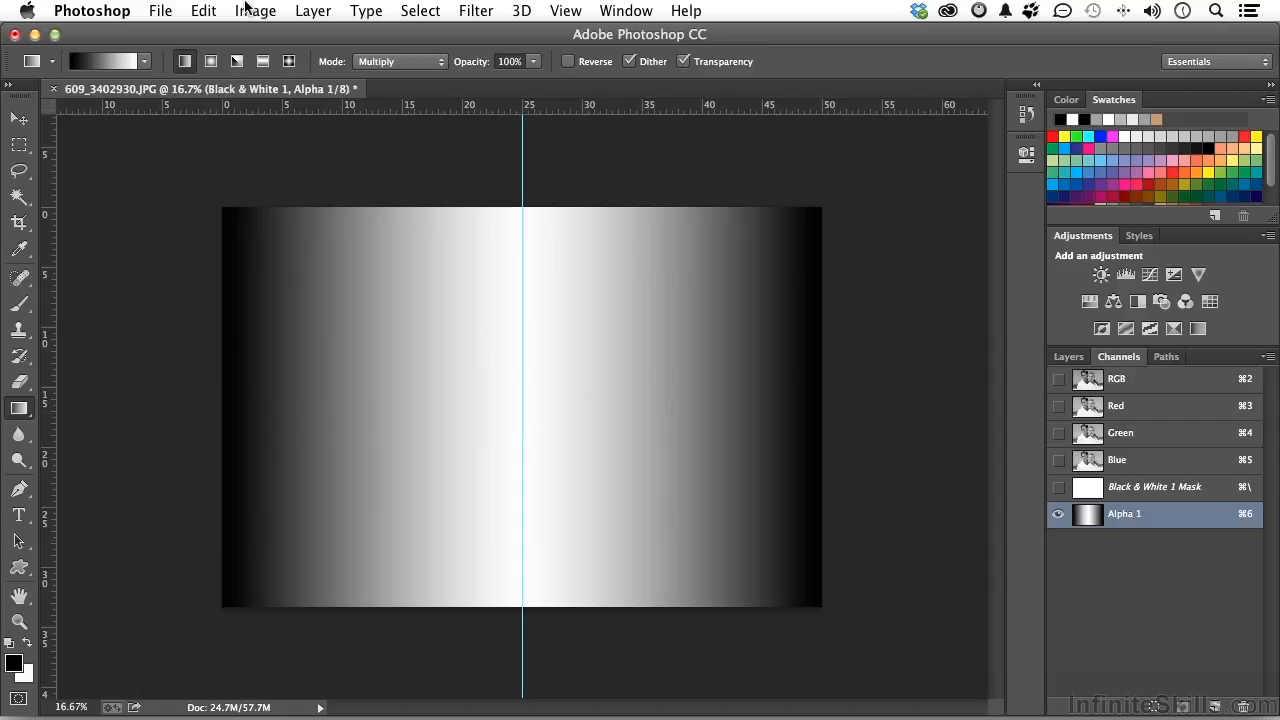
Step: Invert the alpha channel's gradient and clear the centre guide
left_click(250, 10)
mouse_move(277, 68)
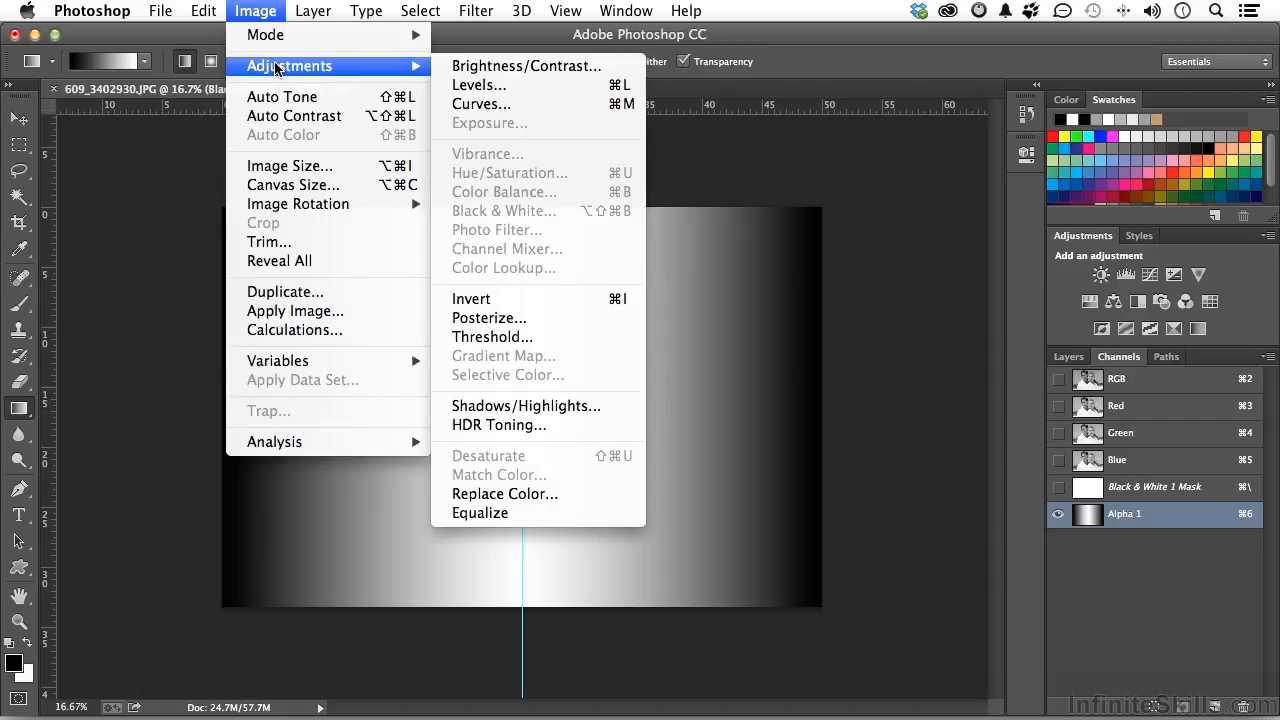
left_click(570, 300)
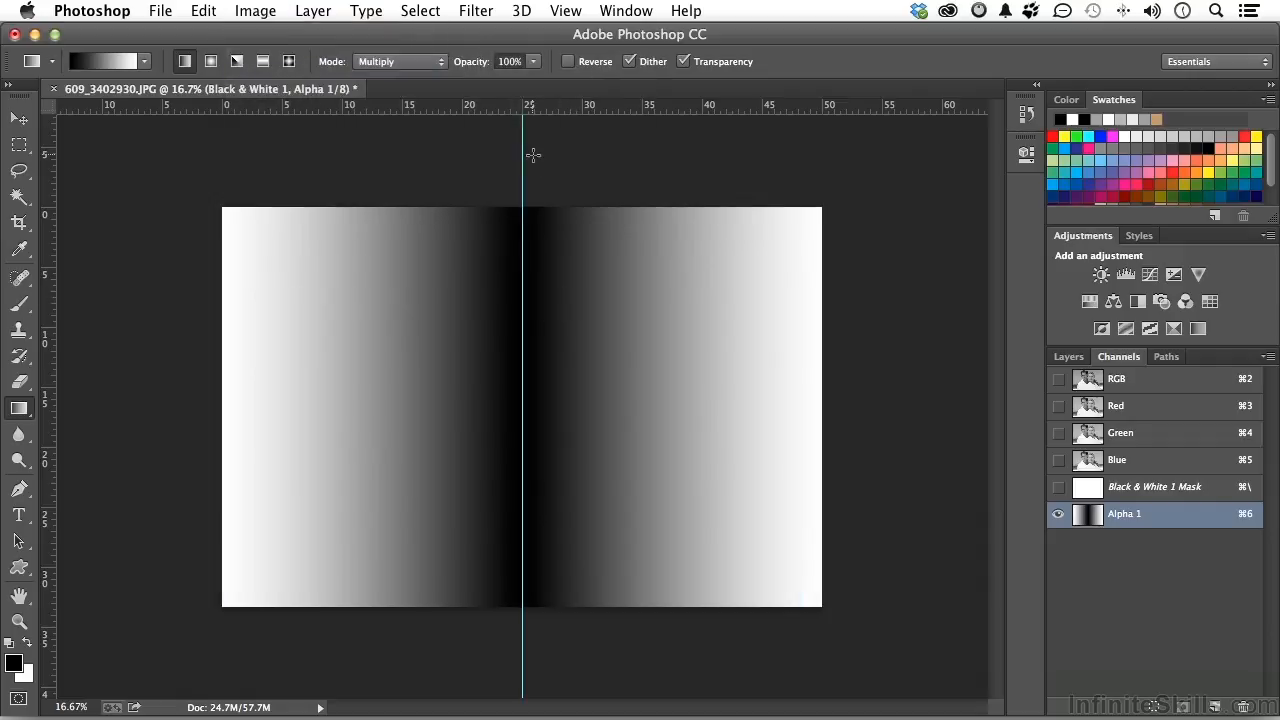
left_click(565, 10)
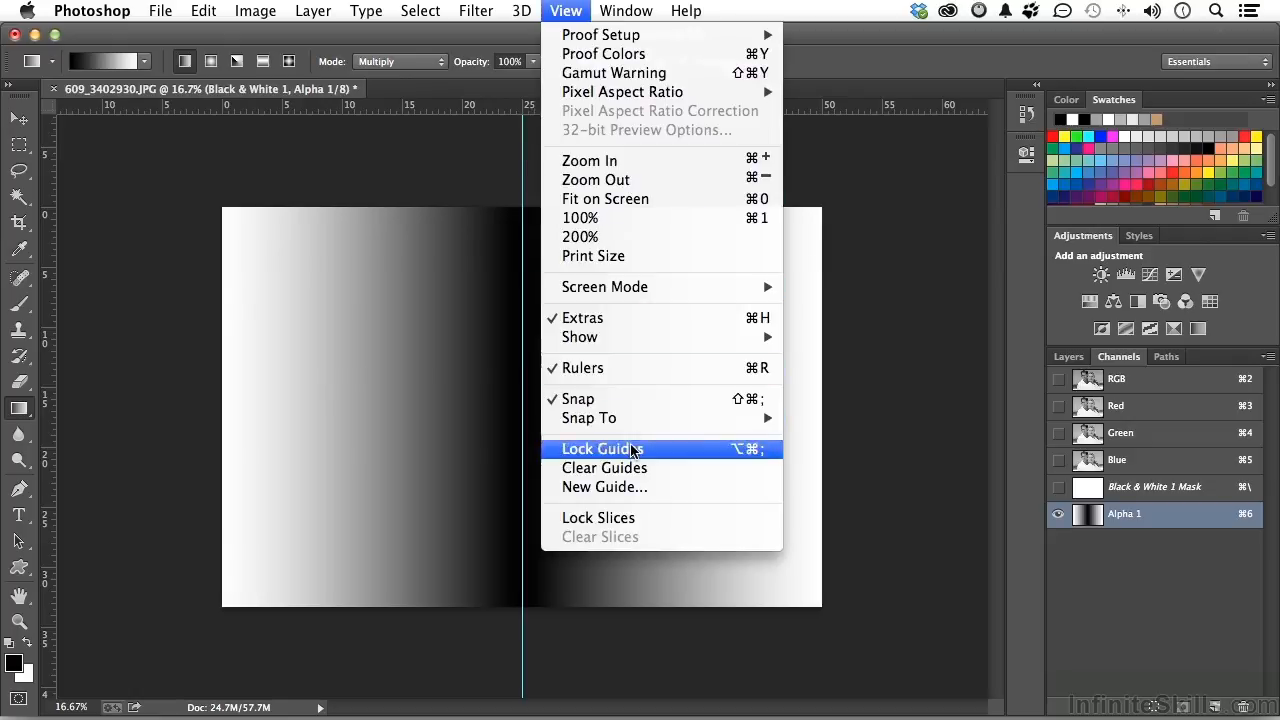
left_click(634, 470)
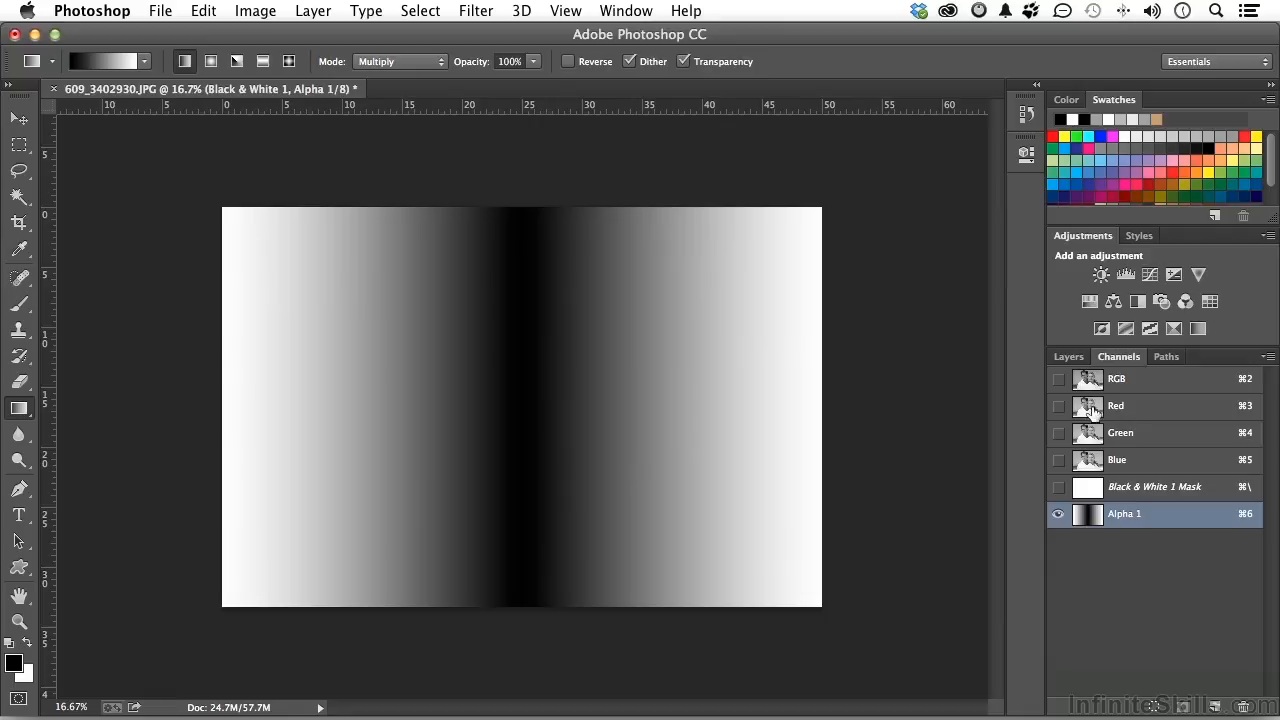
Step: Return to the RGB composite, make Background copy the active layer, and load the Alpha 1 channel as a selection
left_click(1136, 380)
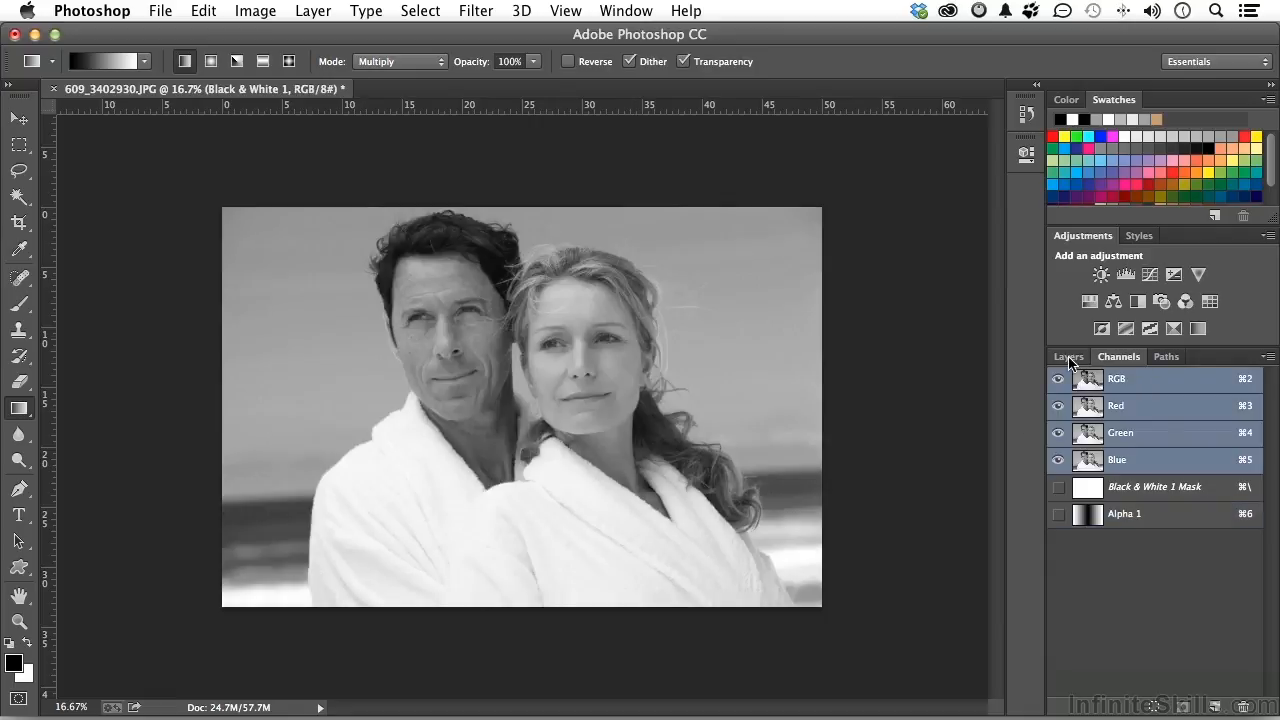
left_click(1068, 357)
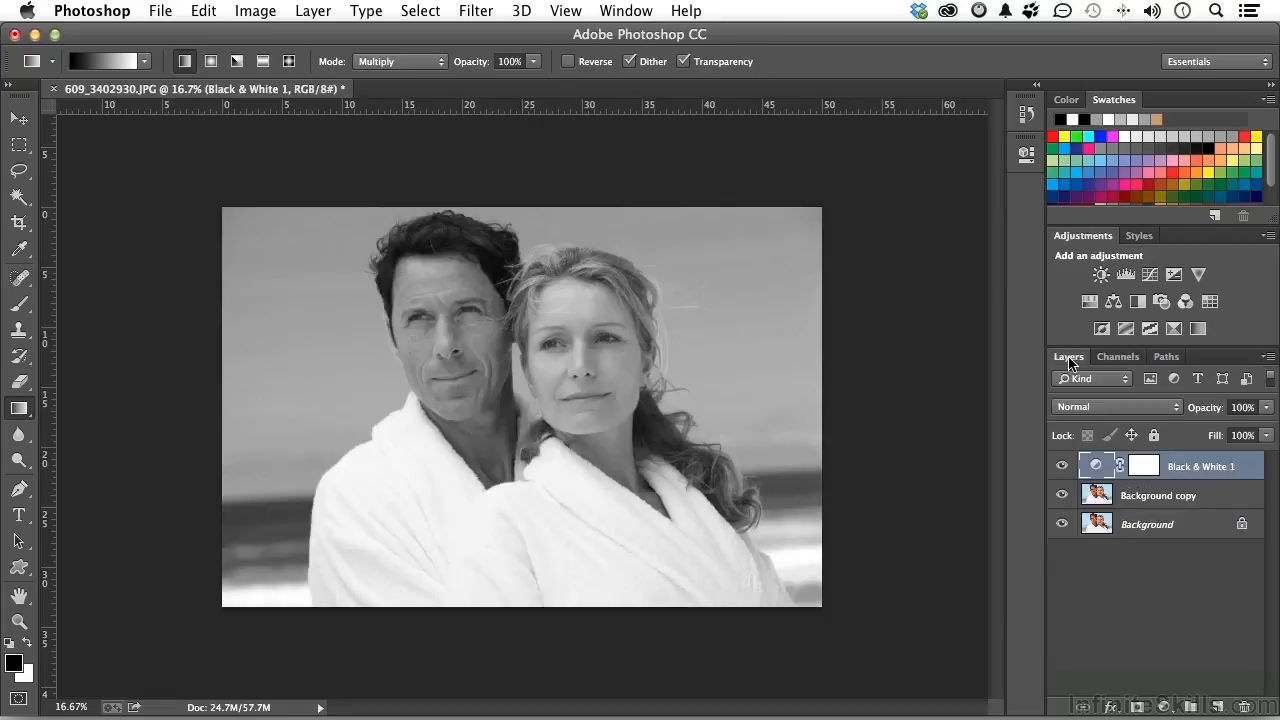
left_click(1152, 496)
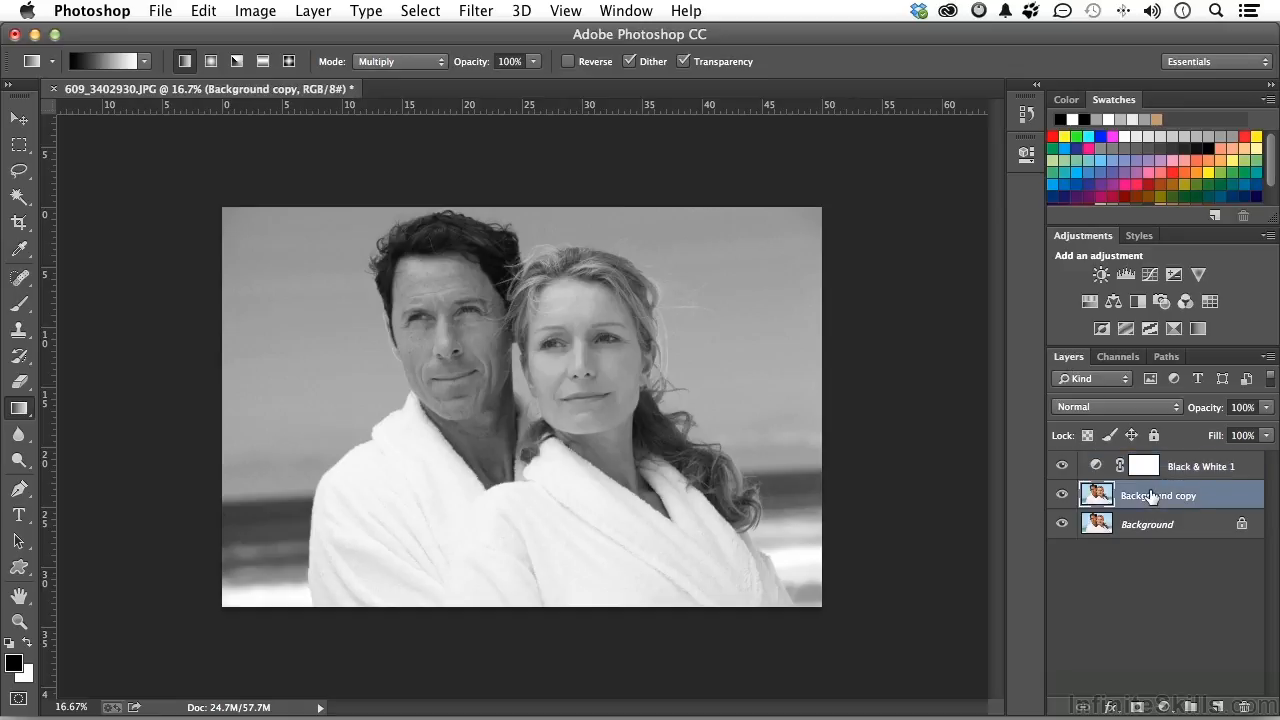
left_click(1119, 357)
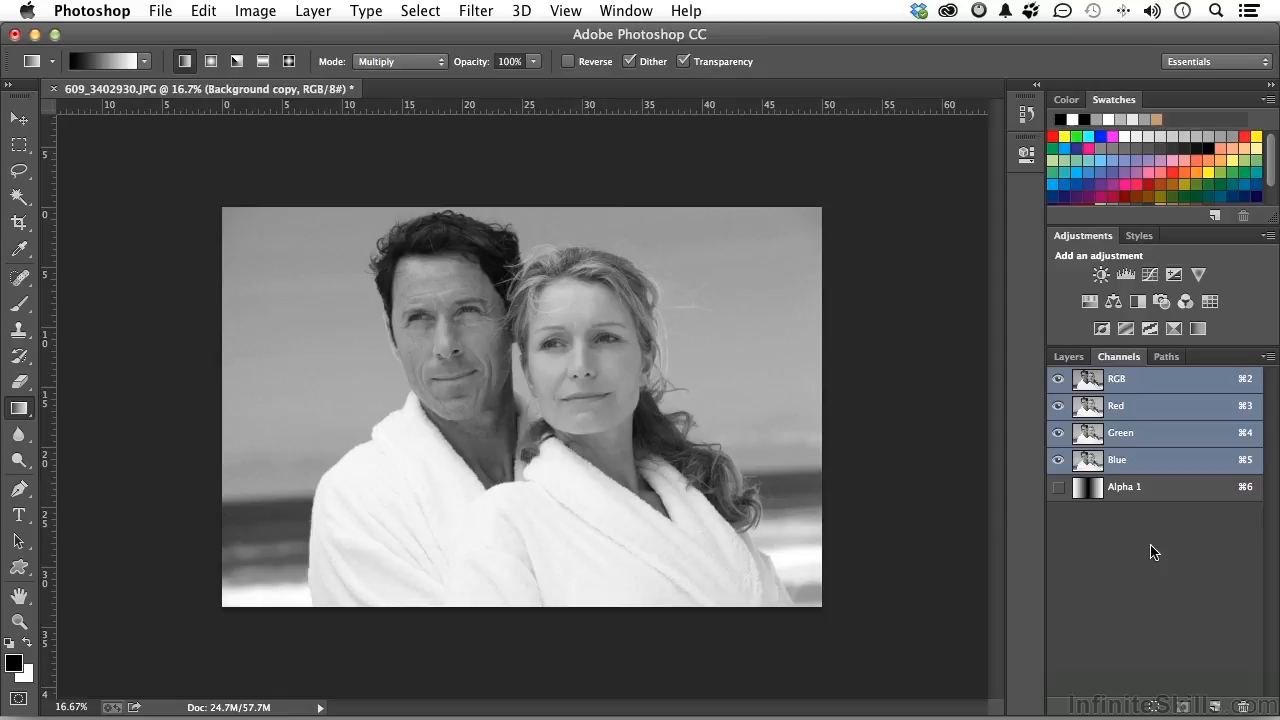
left_click(1088, 489, "super")
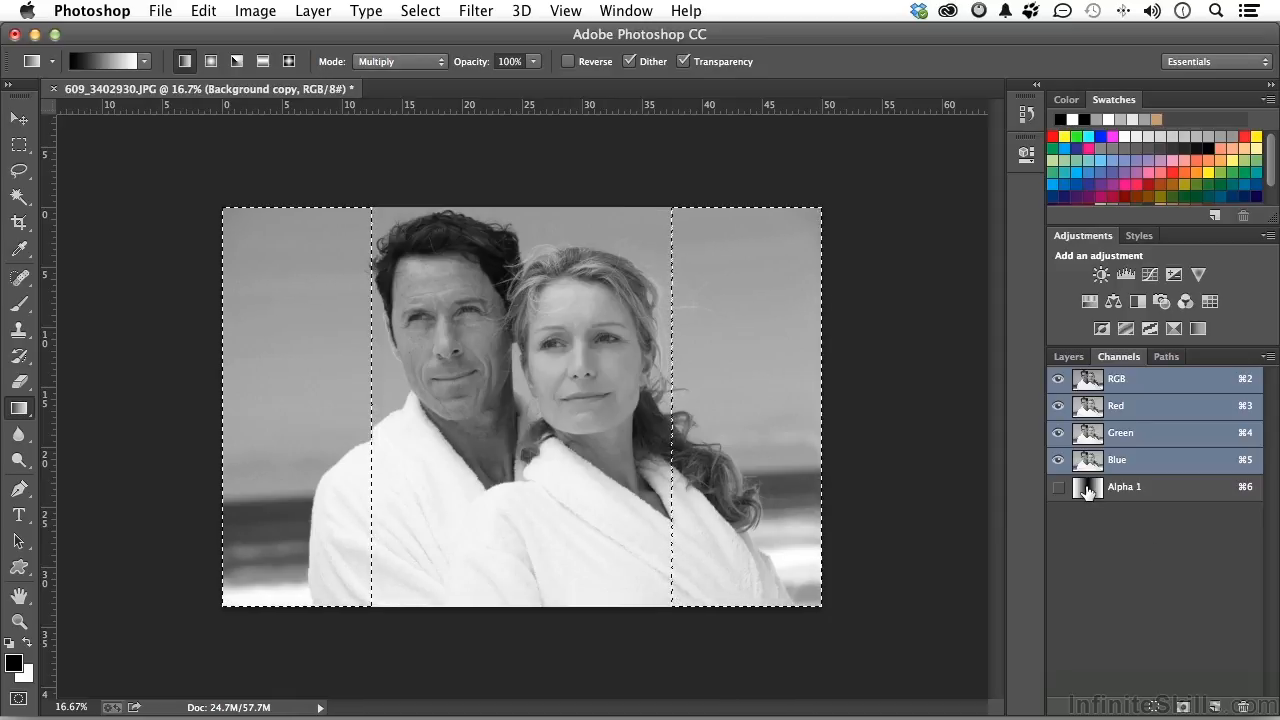
left_click(1070, 357)
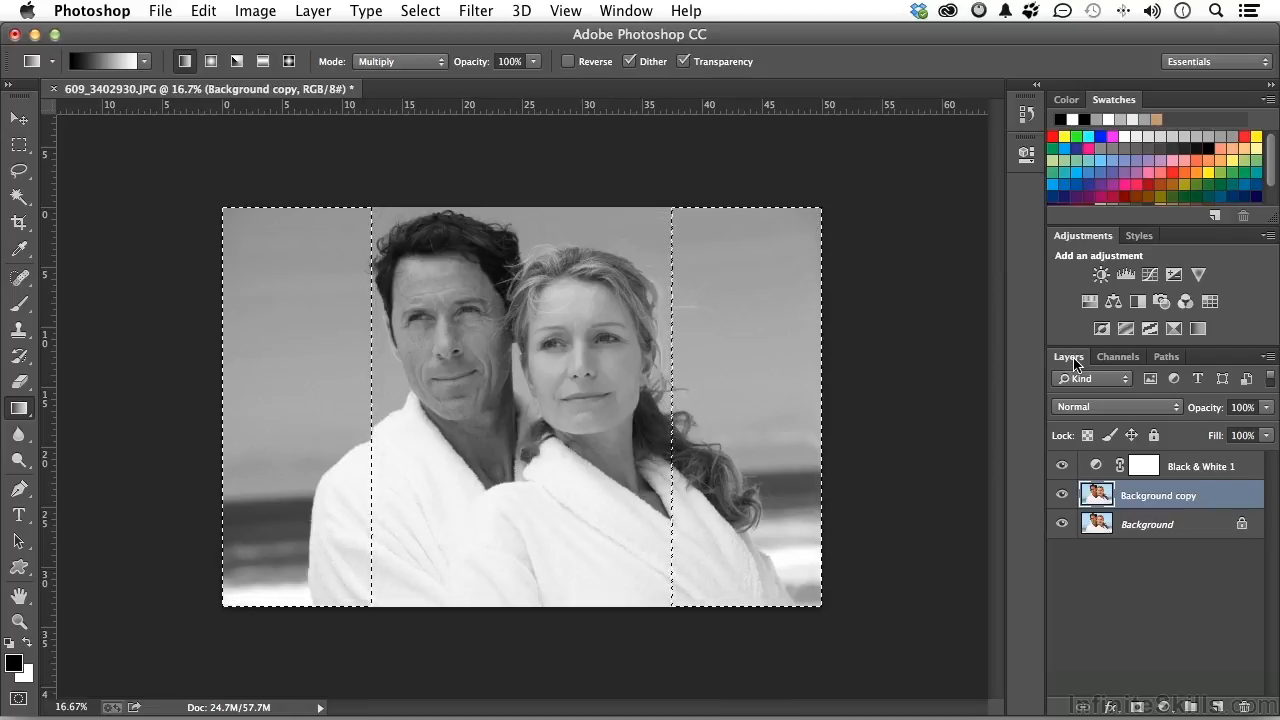
Step: Apply Motion Blur twice to the selected area of Background copy at angle 0° and distance 2000 pixels, and deselect
left_click(472, 11)
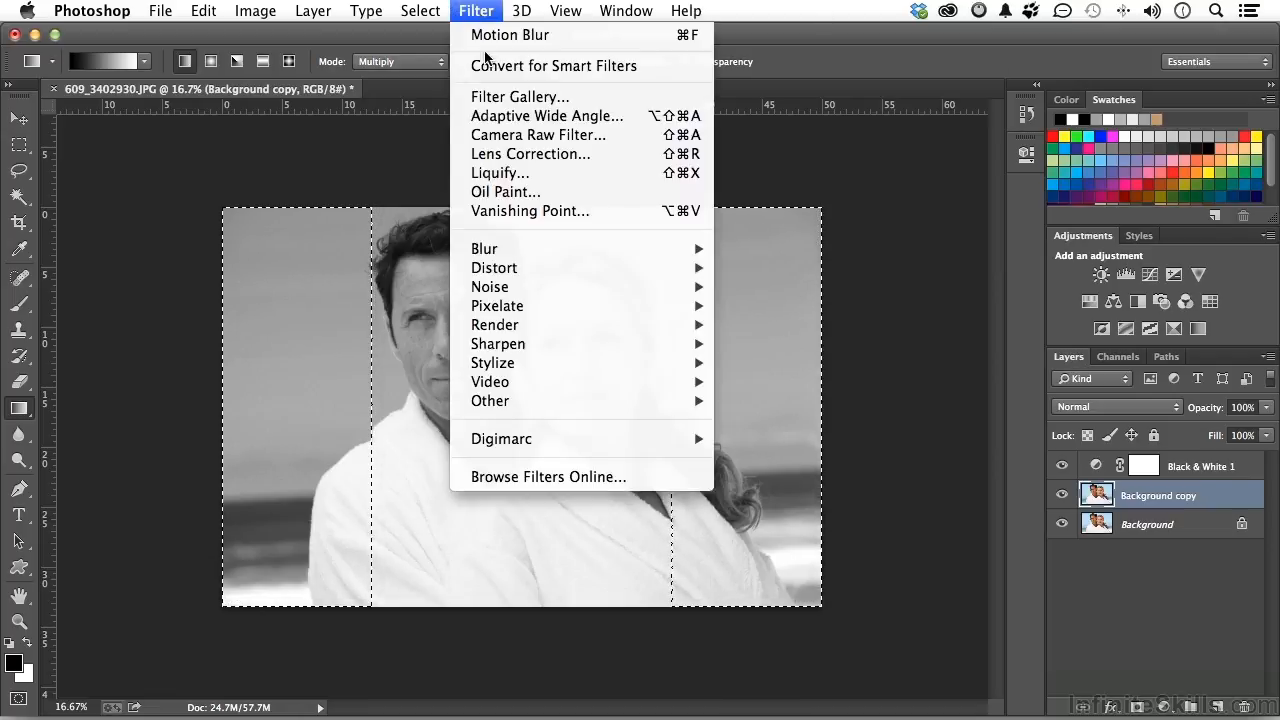
mouse_move(511, 254)
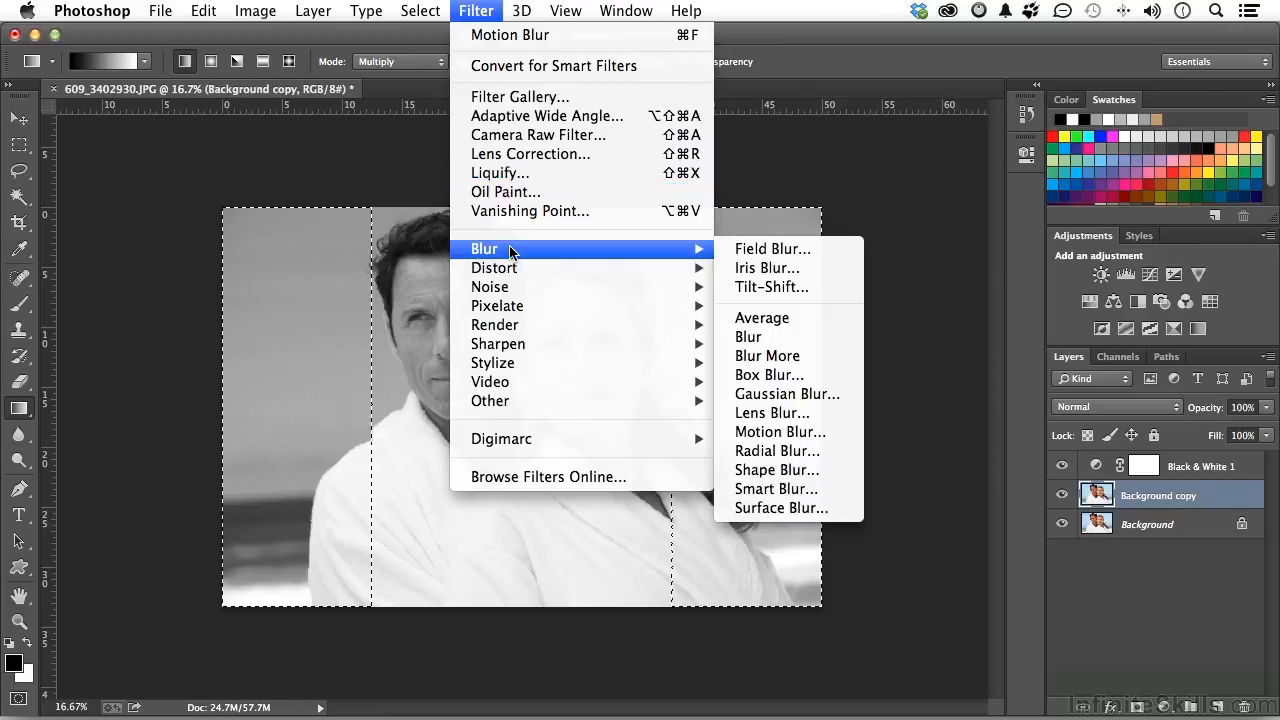
left_click(797, 428)
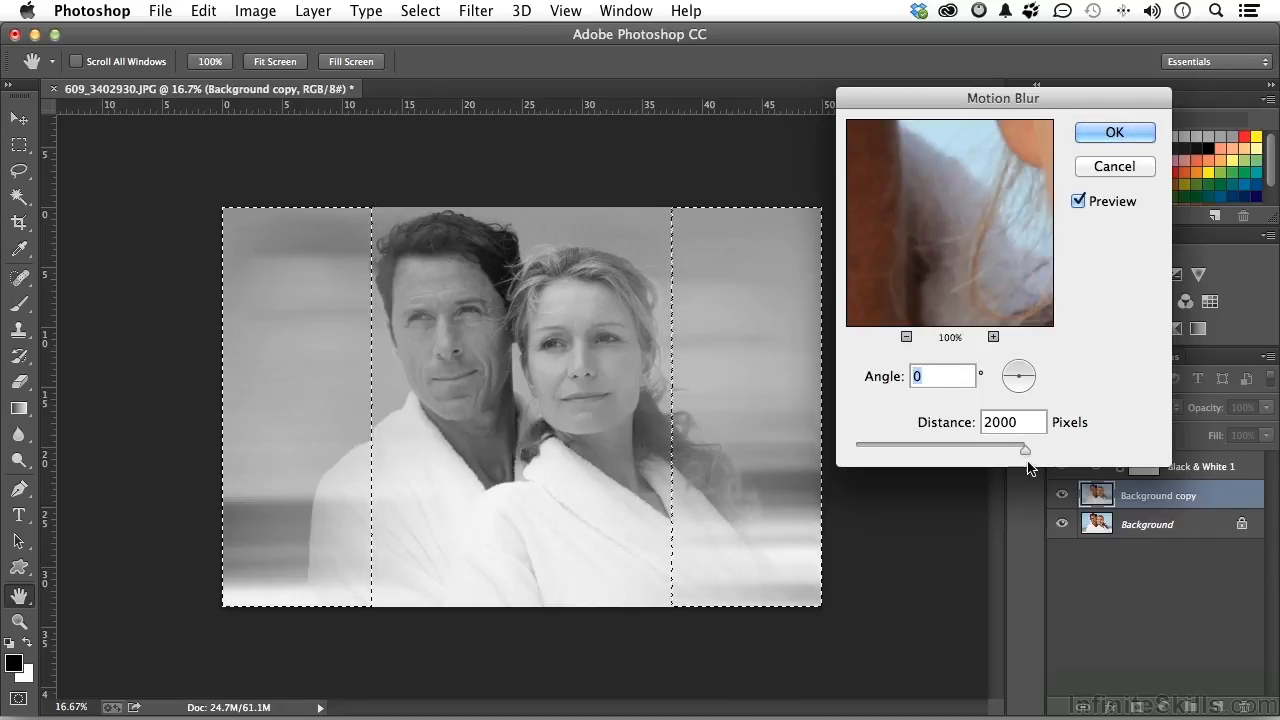
mouse_move(1024, 447)
left_mouse_down()
mouse_move(929, 451)
mouse_move(1040, 447)
left_mouse_up()
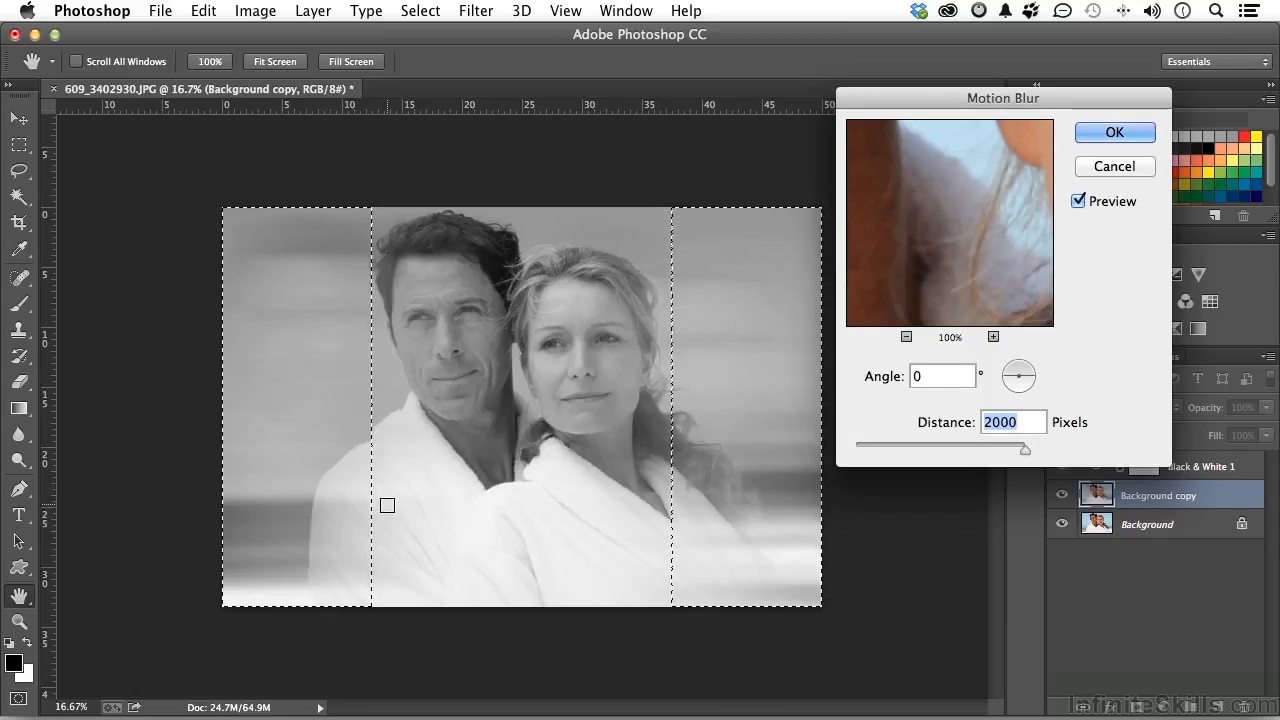
left_click(1104, 134)
key("g")
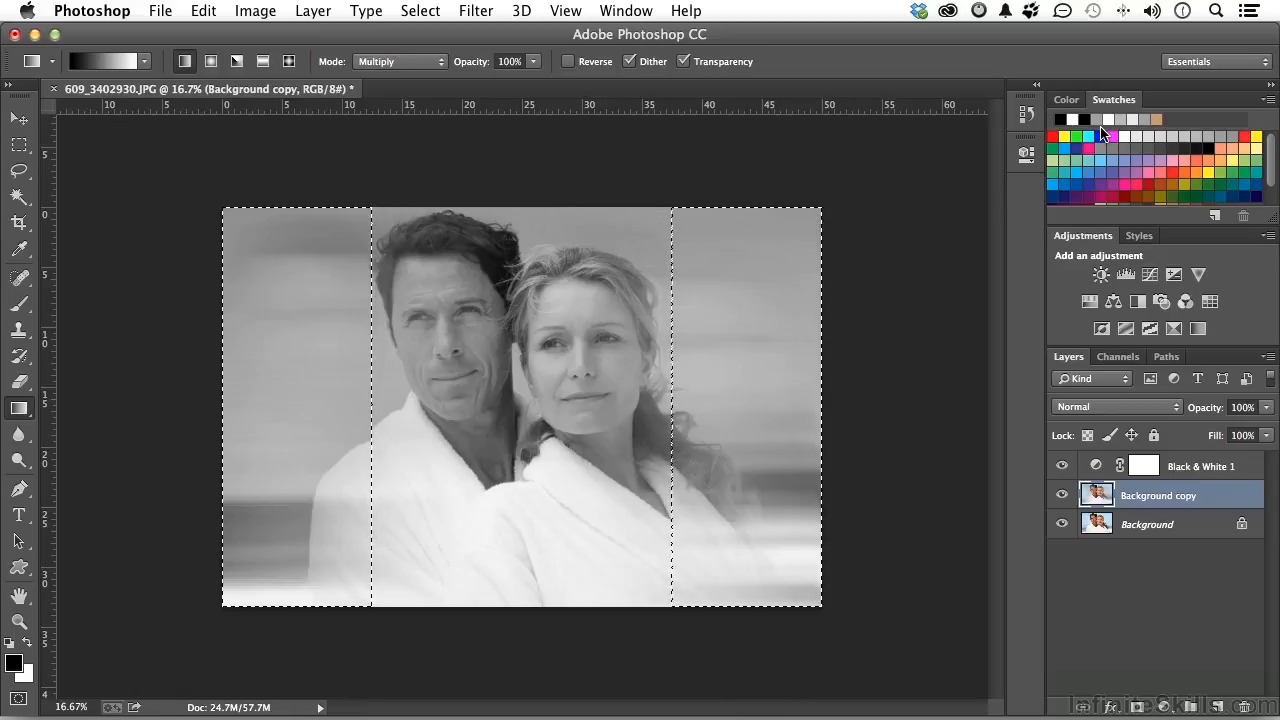
key("super+f")
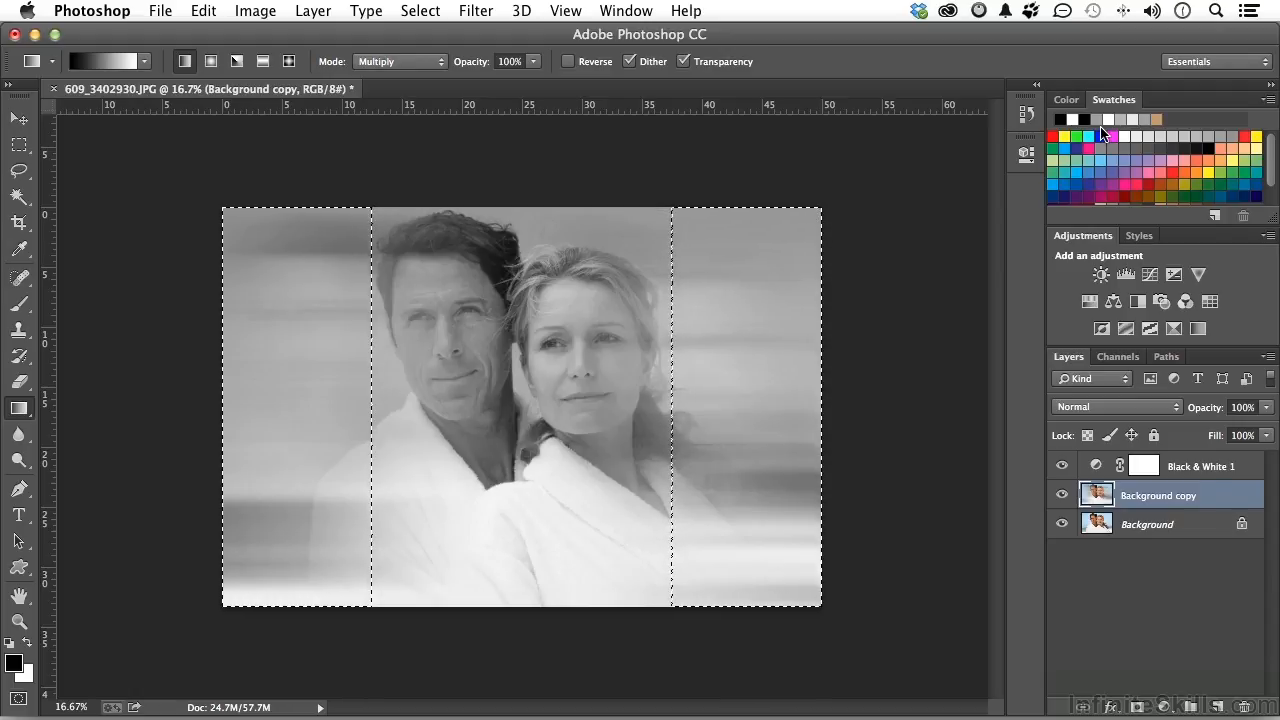
key("super+d")
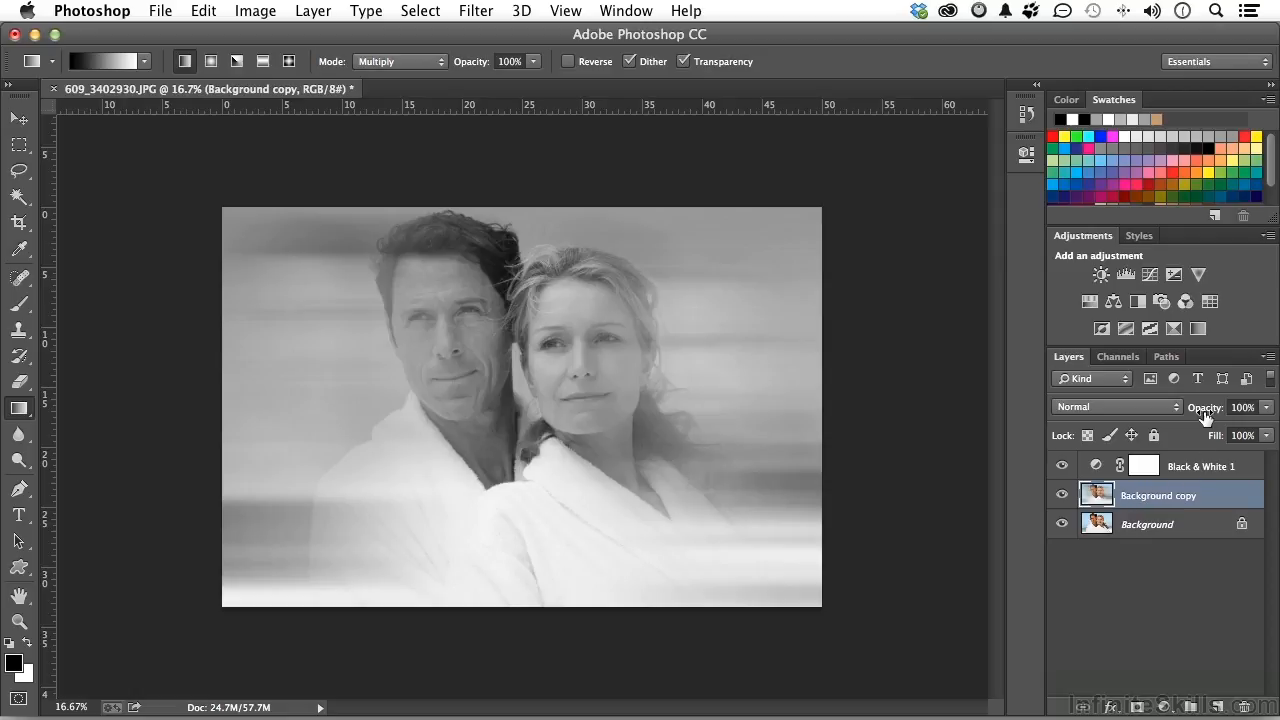
Step: Lower the Background copy layer's opacity slightly and reduce the Black & White 1 layer's opacity to about 89%
left_click_drag(1206, 416, 1185, 418)
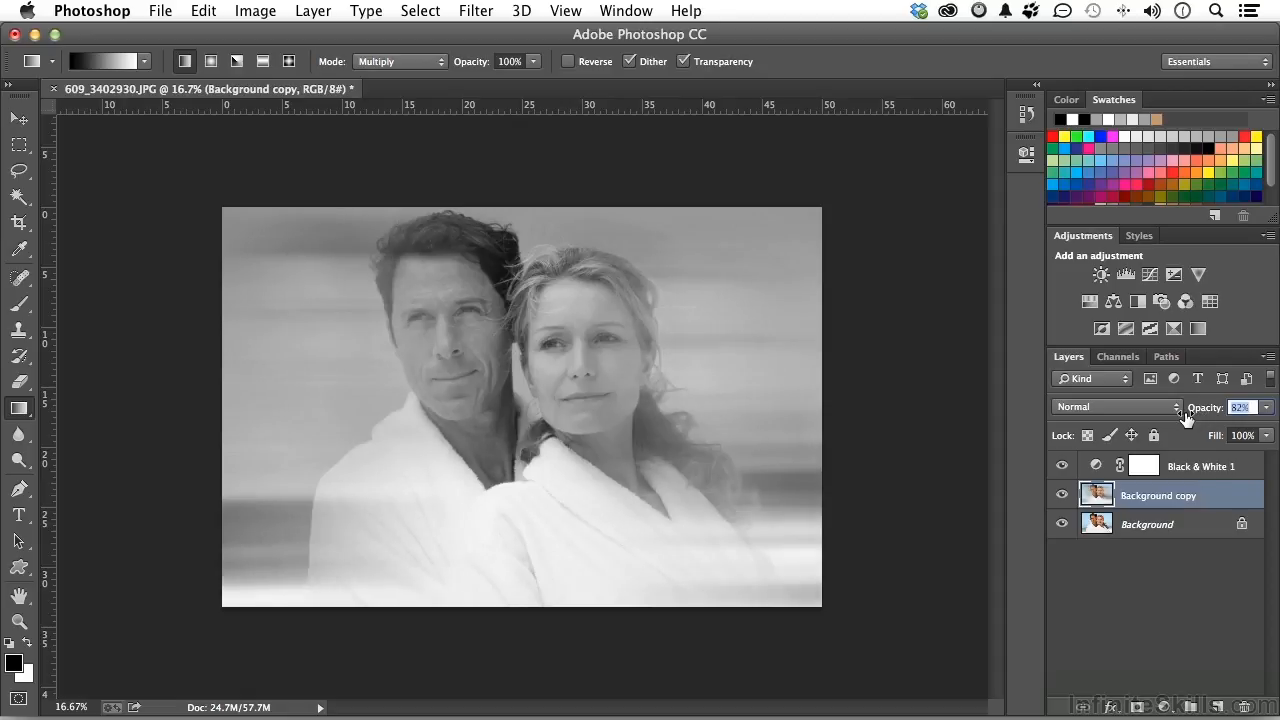
left_click_drag(1185, 418, 1185, 418)
left_click(1174, 468)
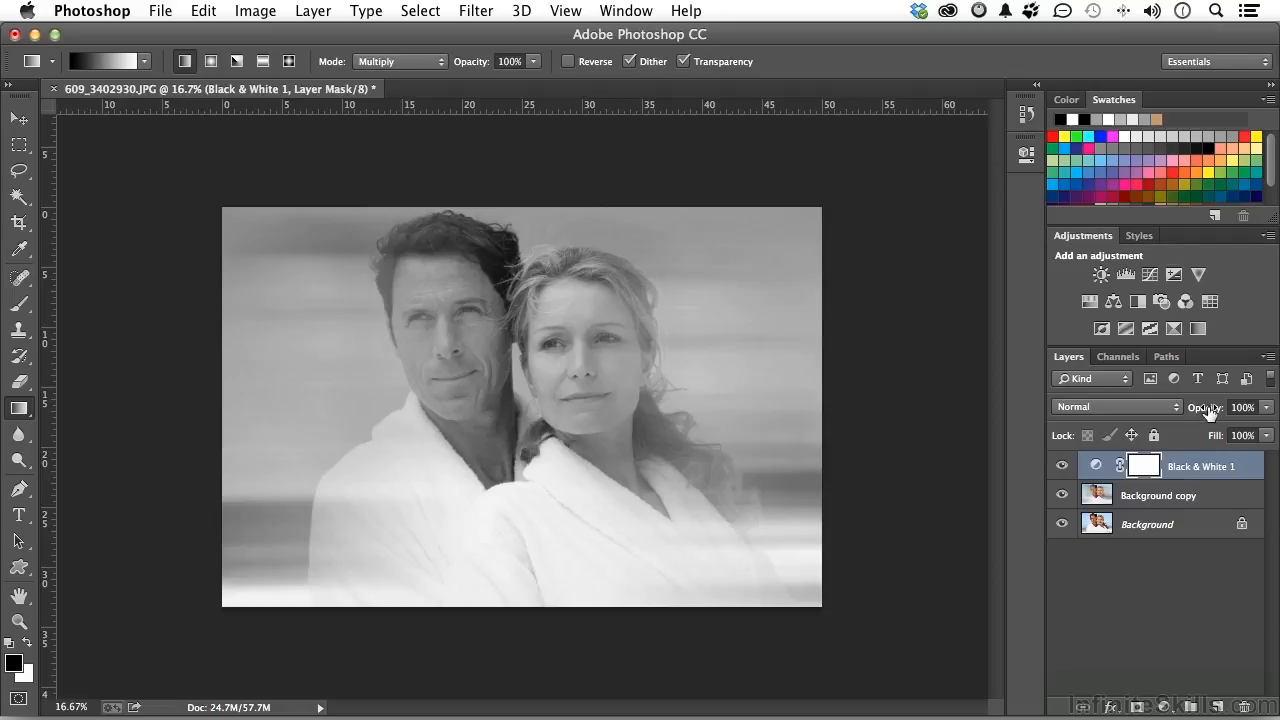
left_click_drag(1210, 412, 1200, 414)
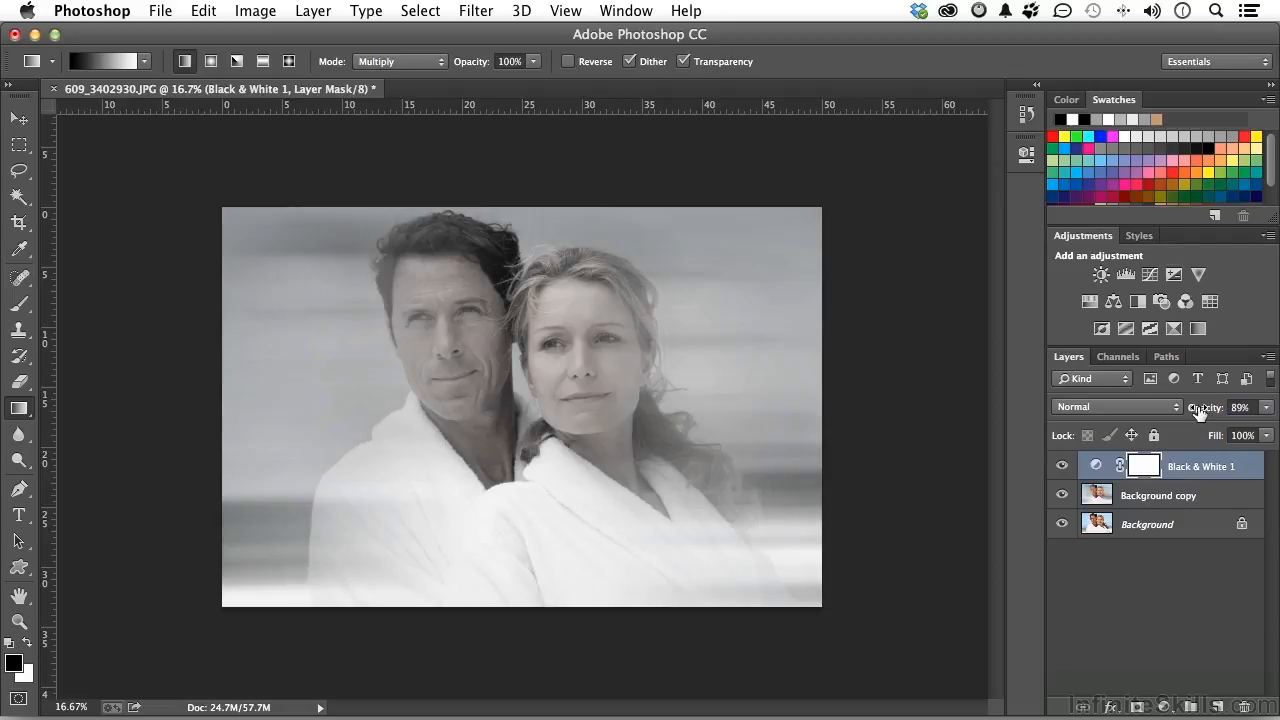